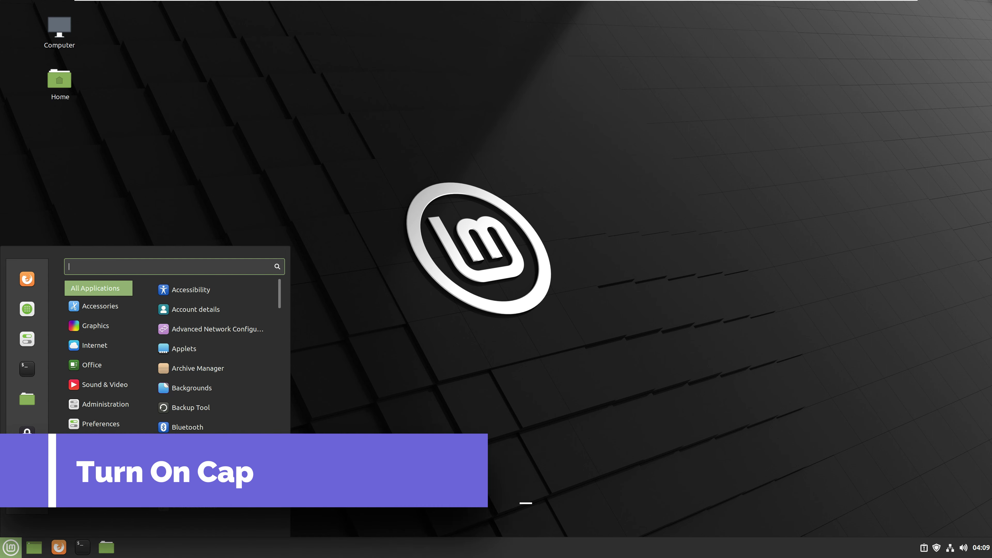
# Open the System Info window to check the installed Linux Mint version and hardware, and close it
pyautogui.write('sys')
pyautogui.press('Return')
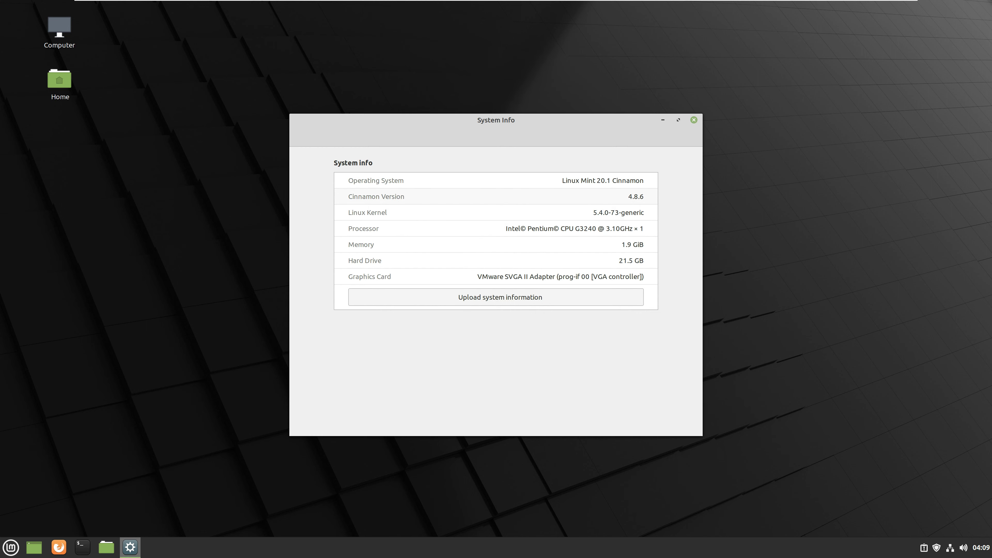
pyautogui.click(694, 119)
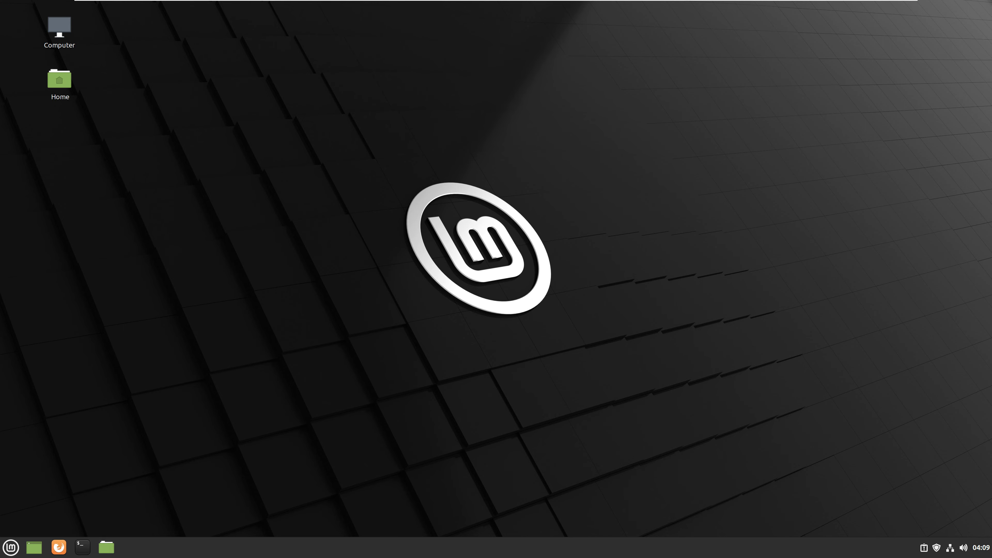
# Switch to Firefox and search the web for "linux mint 20.2" with the default search engine
pyautogui.click(59, 547)
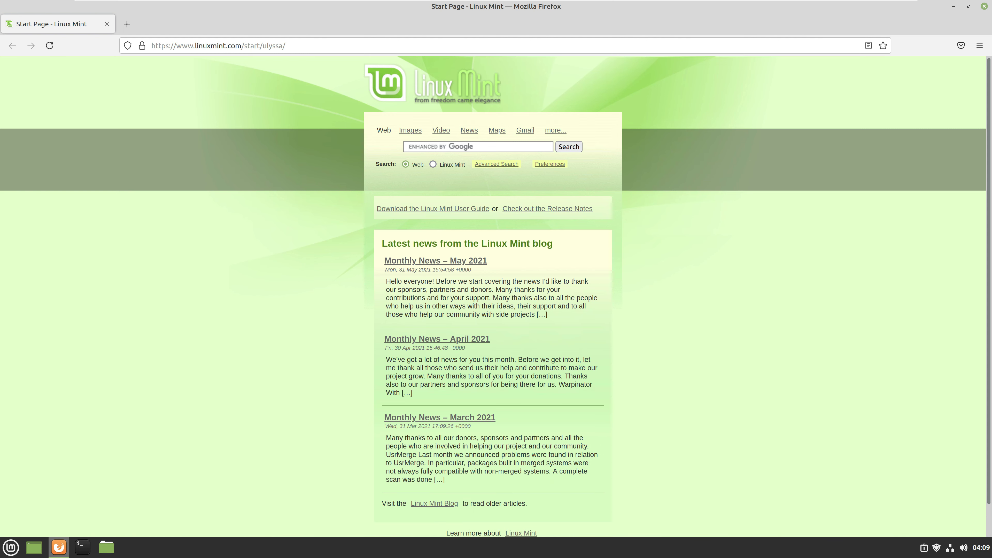
pyautogui.hotkey('ctrl', 'l')
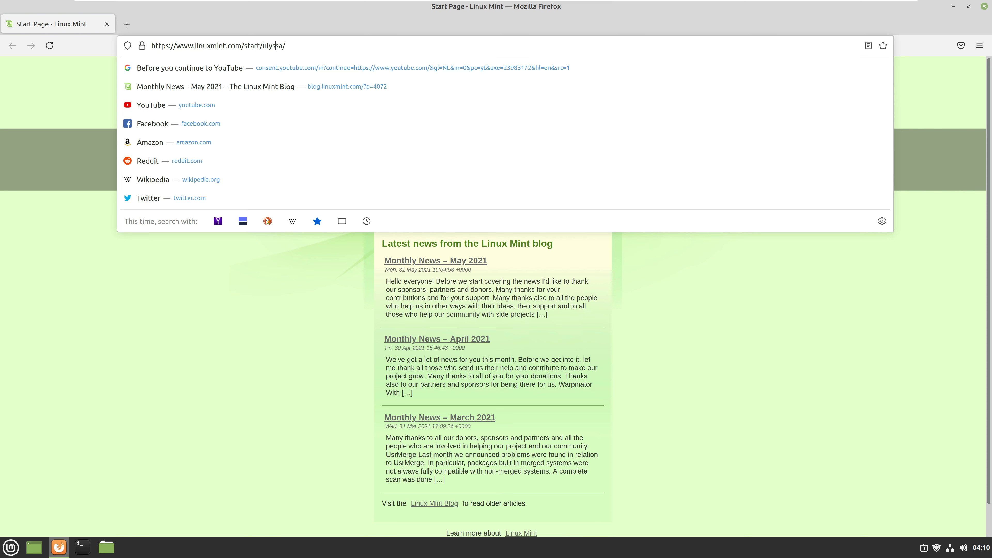
pyautogui.hotkey('ctrl', 'a')
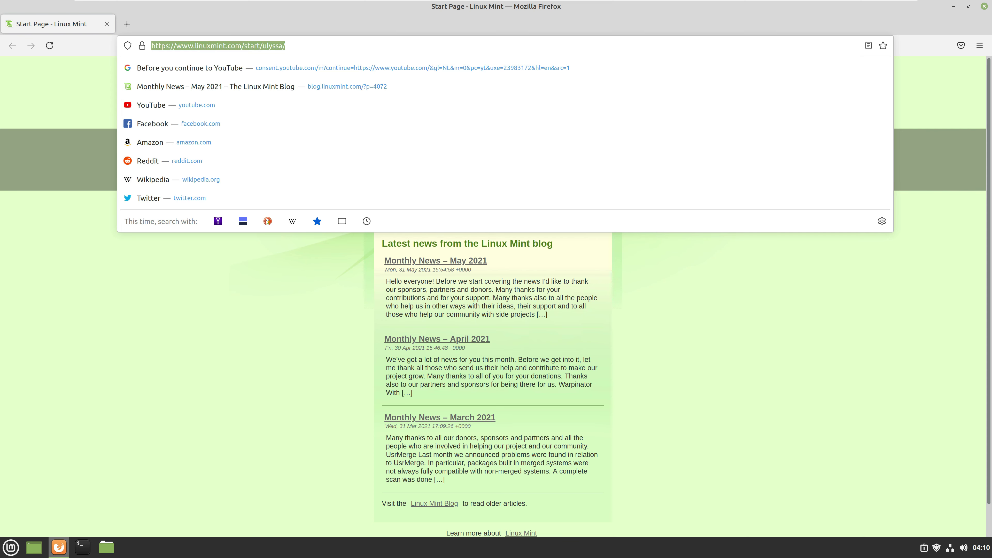
pyautogui.write('linux mint 20.')
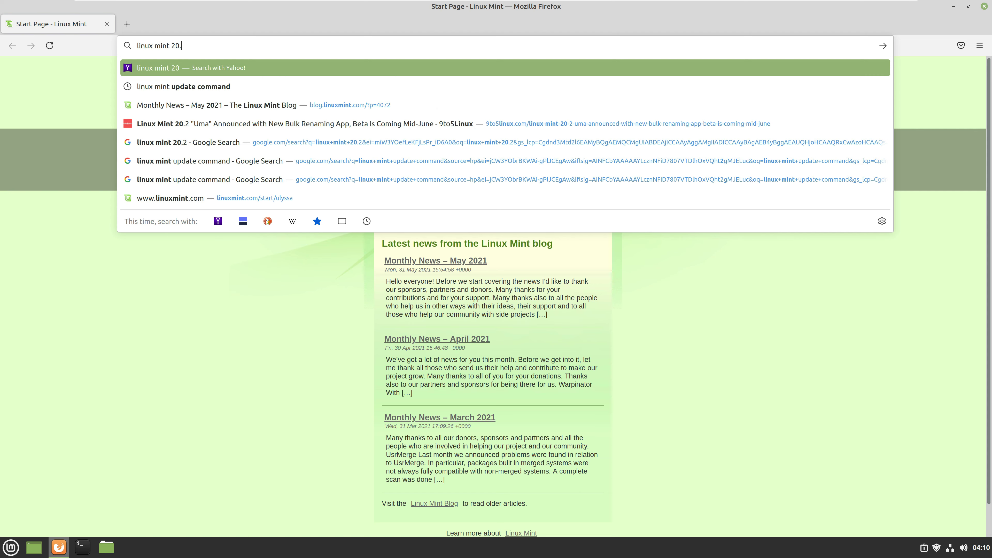
pyautogui.write('2')
pyautogui.press('Return')
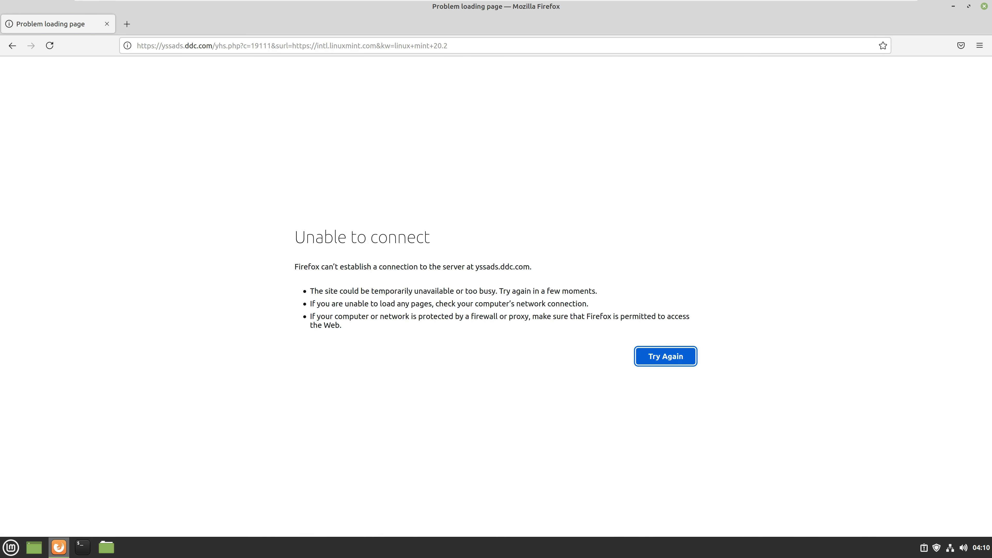
# Go to google.com and search for "linux mint 20.2"
pyautogui.hotkey('ctrl', 'l')
pyautogui.write('google.com')
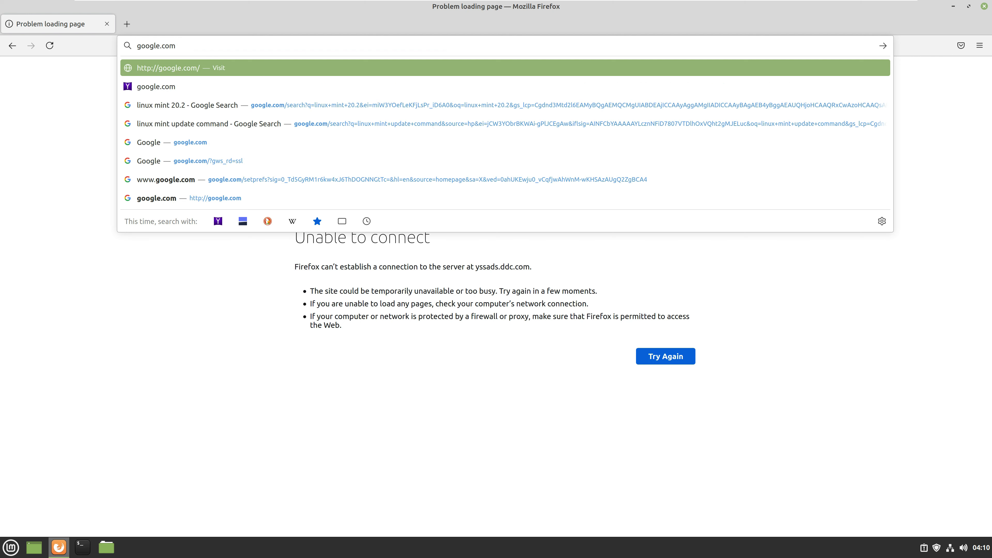
pyautogui.press('Return')
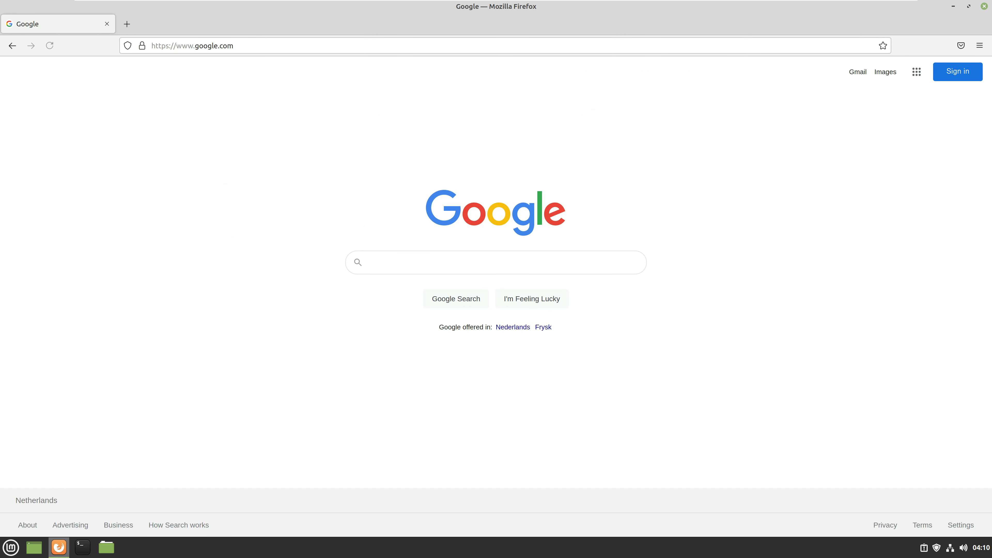
pyautogui.write('linux mint 20.0')
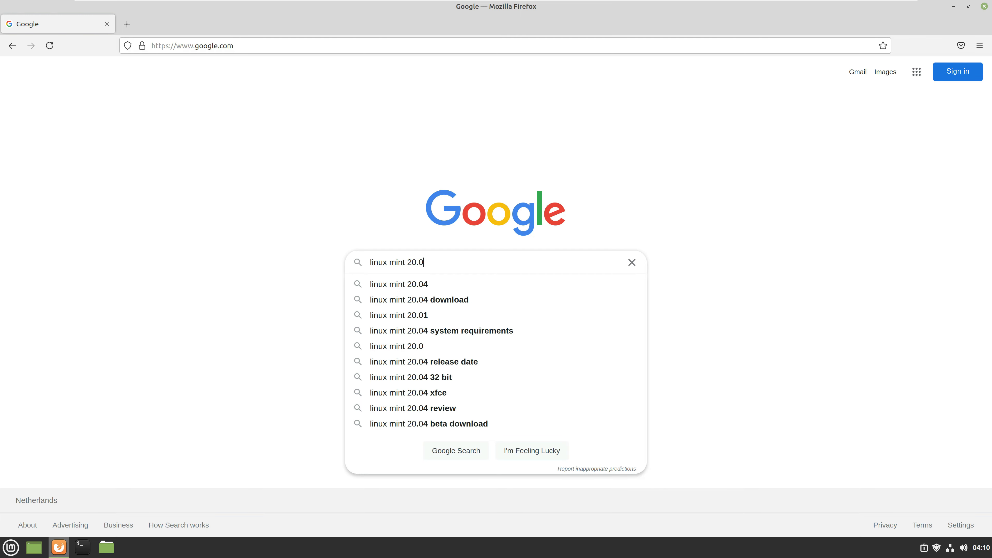
pyautogui.press('BackSpace')
pyautogui.write('20.2')
pyautogui.press('Return')
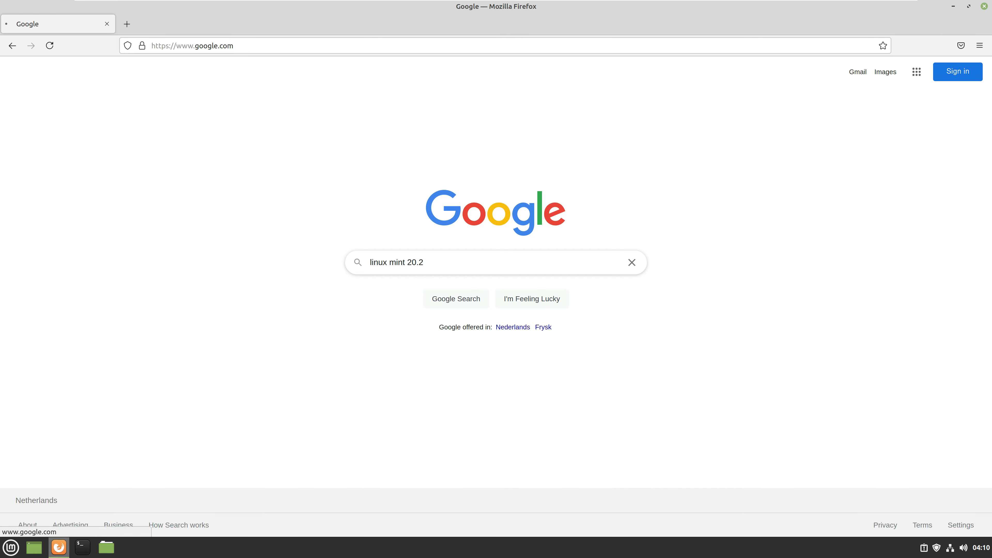
# Open the linuxmint.com site from the search results and open its full "Monthly News – May 2021" post
pyautogui.click(143, 170)
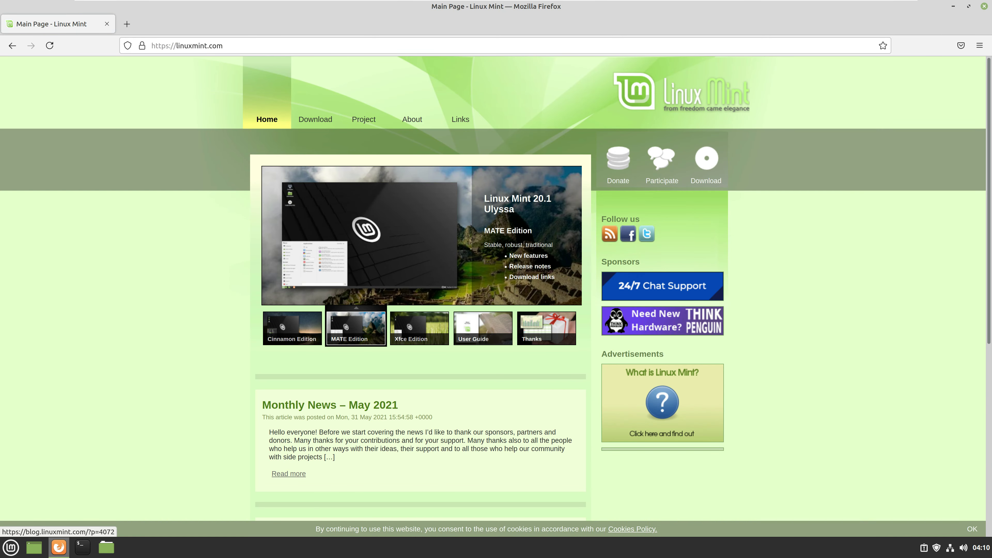
pyautogui.click(289, 473)
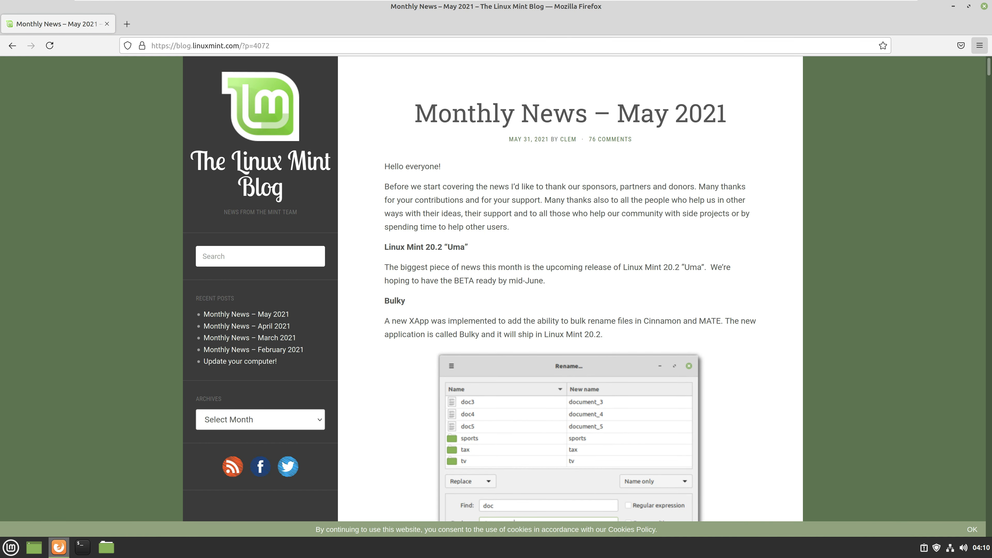
# Set the blog page's zoom level to 150%
pyautogui.click(979, 45)
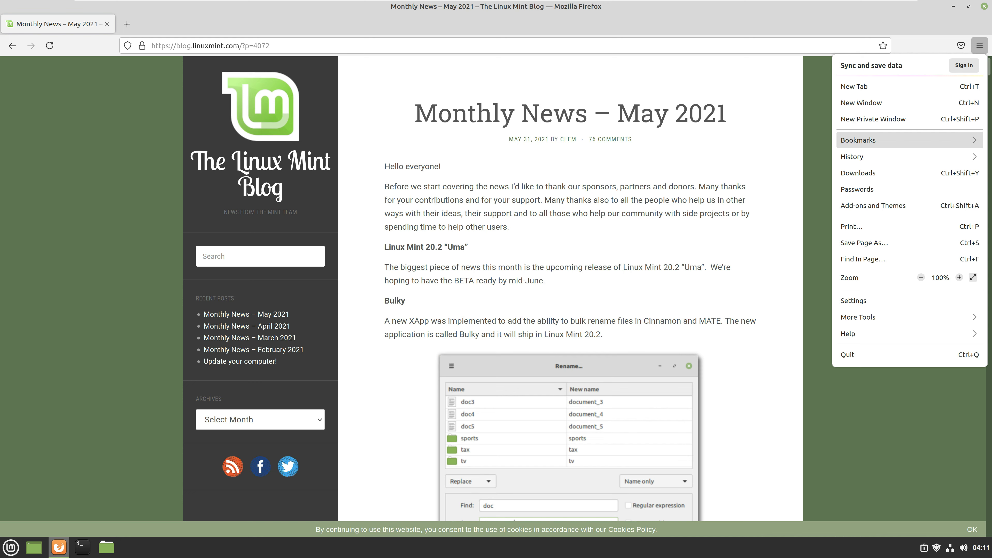
pyautogui.click(958, 277)
pyautogui.click(959, 277)
pyautogui.click(960, 277)
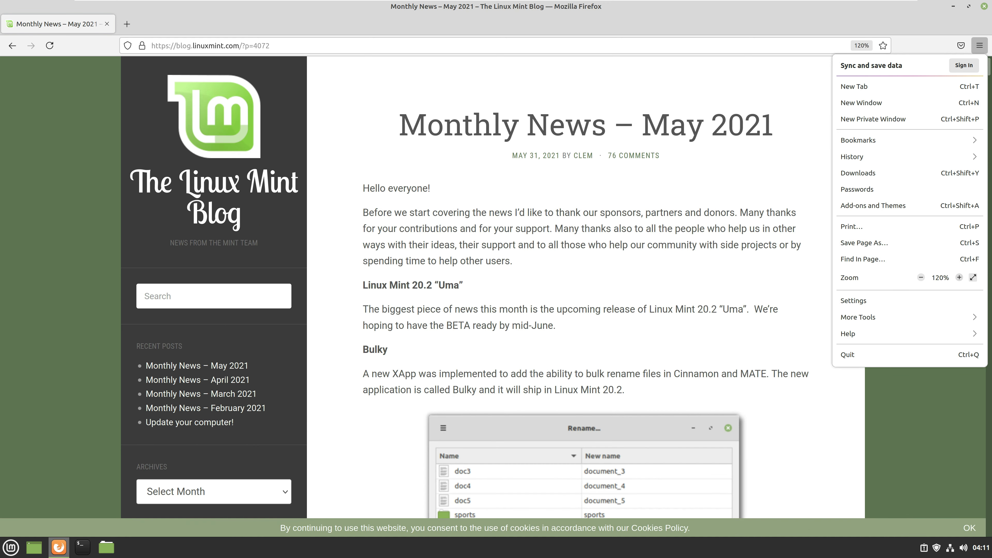
pyautogui.click(959, 277)
pyautogui.click(959, 277)
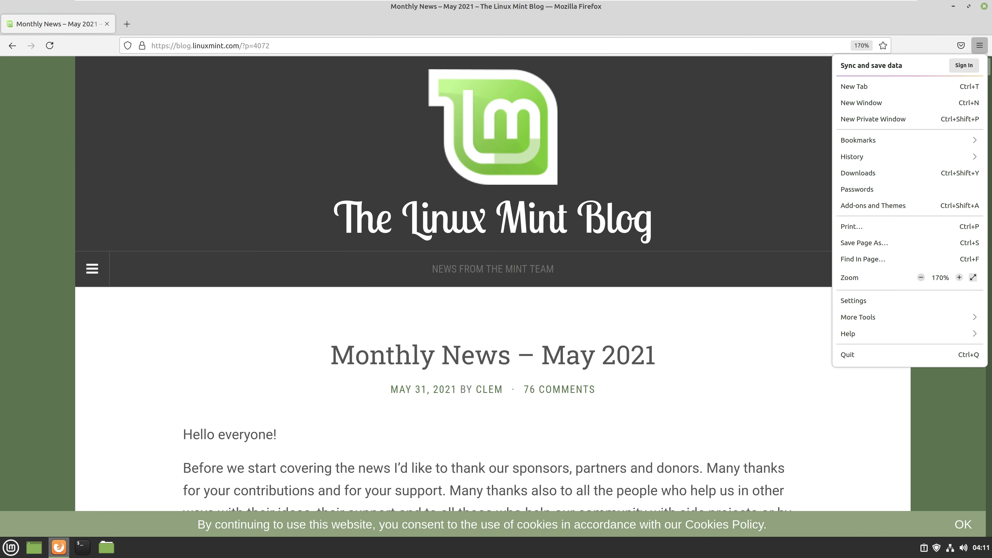
pyautogui.click(920, 277)
pyautogui.press('Escape')
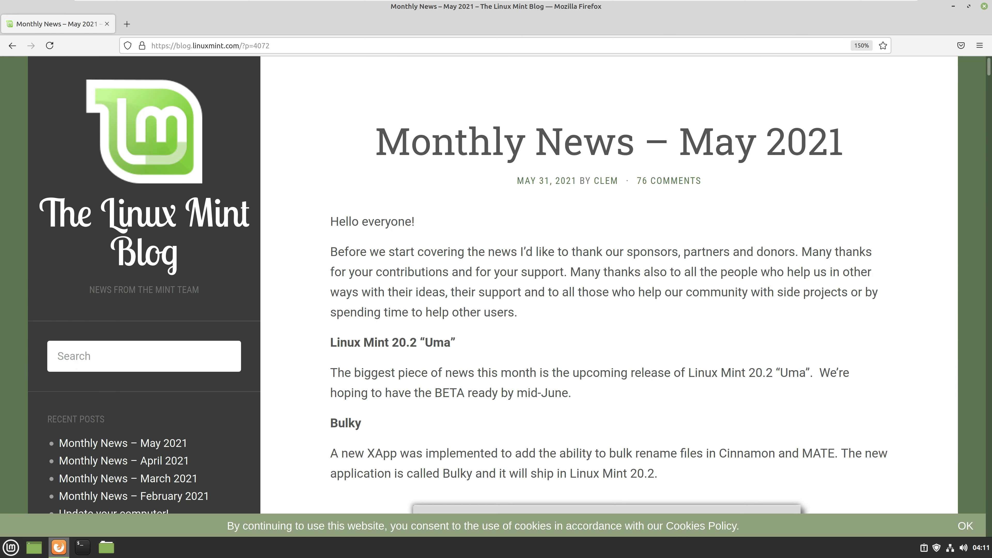
# Highlight the "Linux Mint 20.2 “Uma”" heading and read the sections on Bulky, Nemo Content Search, NVIDIA Prime applet and Warpinator
pyautogui.moveTo(456, 342); pyautogui.dragTo(330, 343)
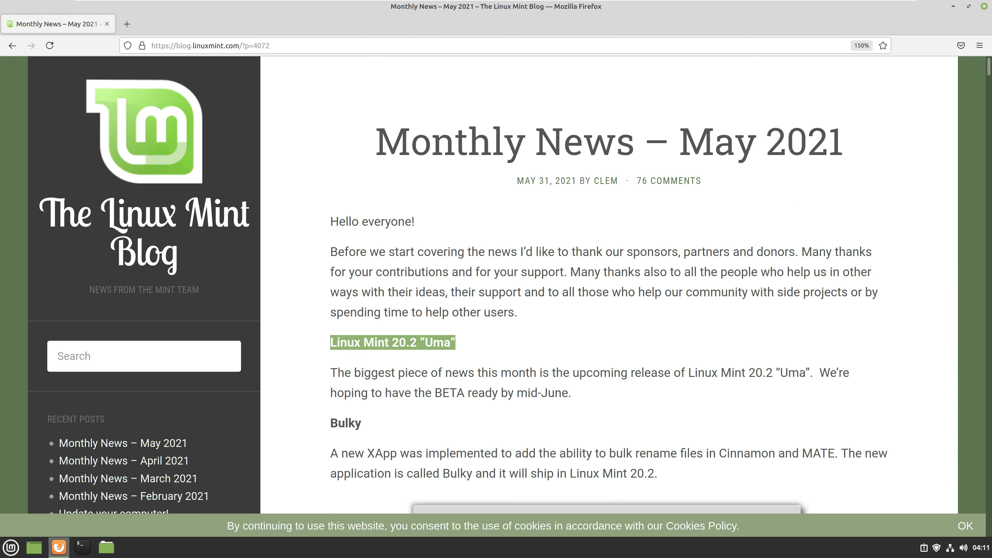
pyautogui.scroll(-1, 496, 285)
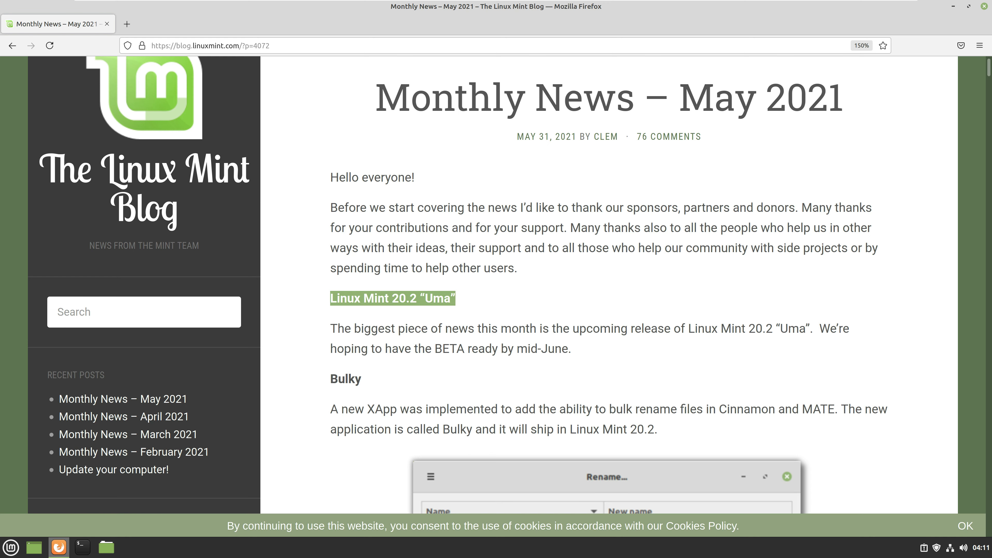
pyautogui.scroll(-4, 495, 285)
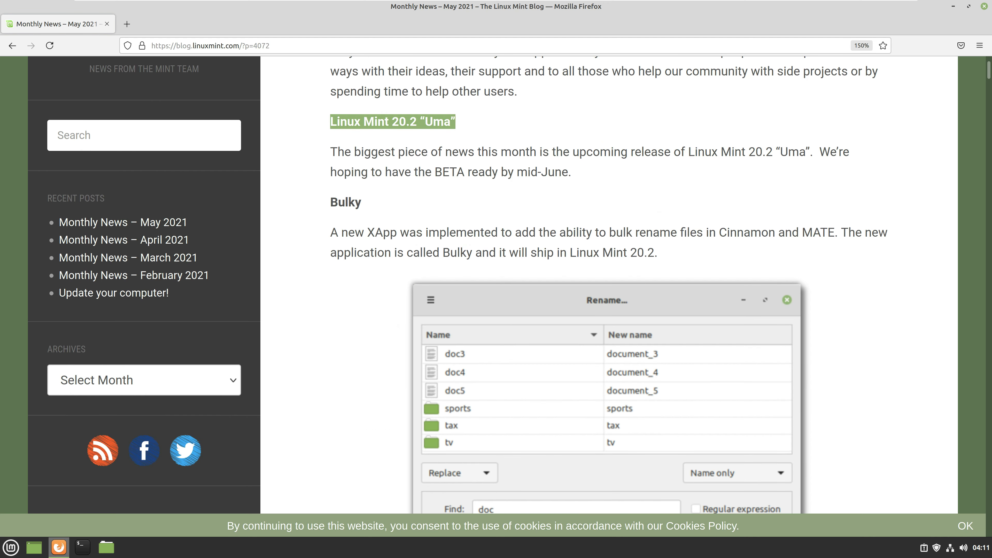
pyautogui.scroll(-1, 496, 285)
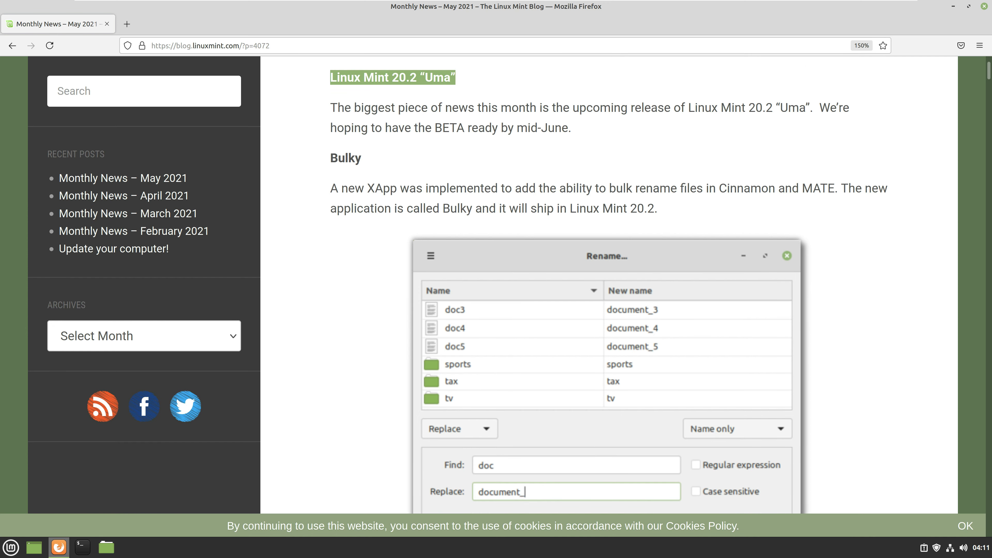
pyautogui.scroll(-2, 496, 285)
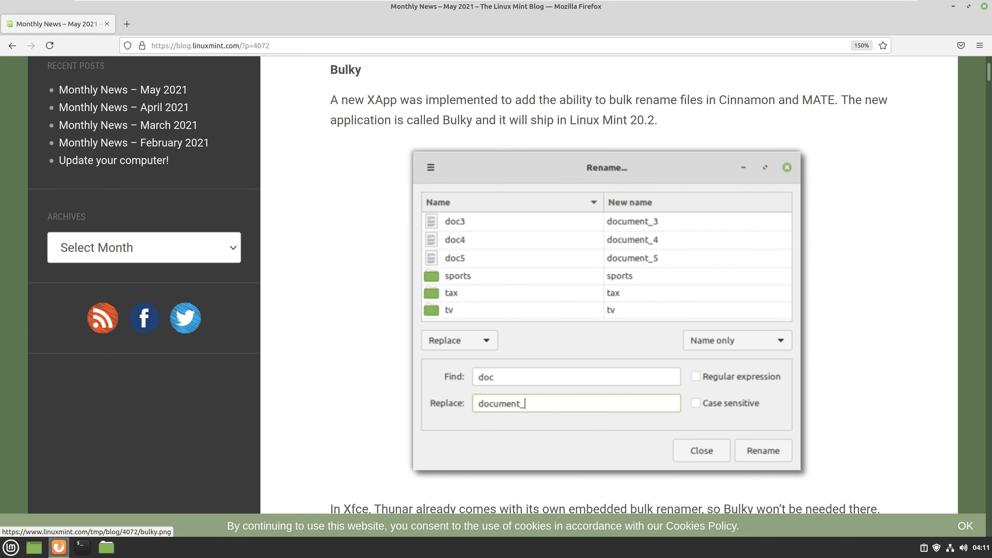
pyautogui.scroll(-2, 496, 285)
pyautogui.scroll(-3, 495, 285)
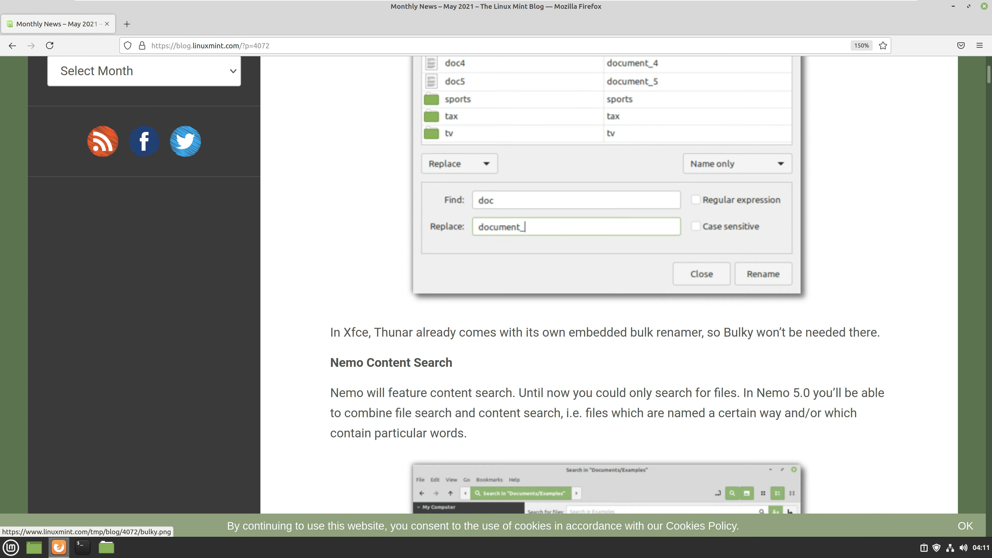
pyautogui.scroll(-4, 496, 285)
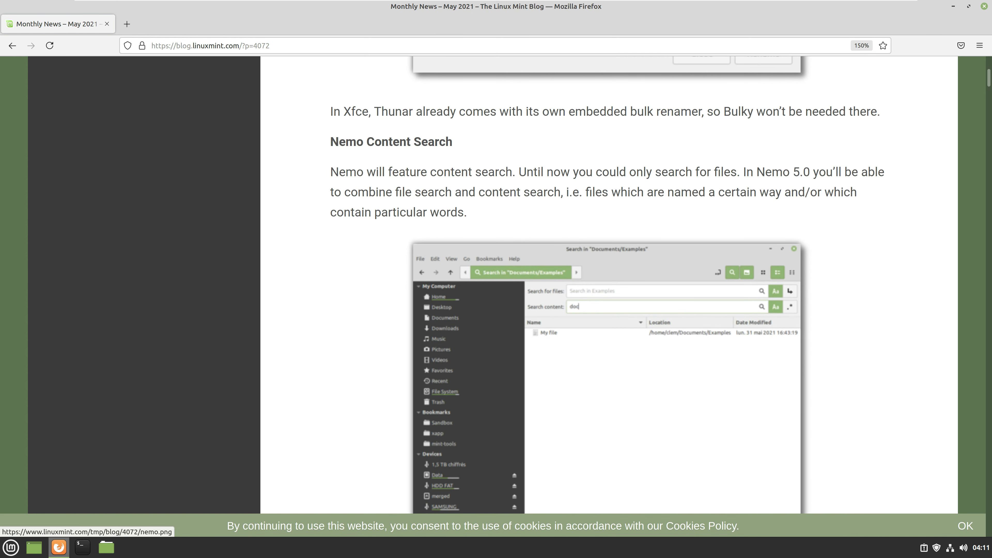
pyautogui.scroll(-1, 607, 375)
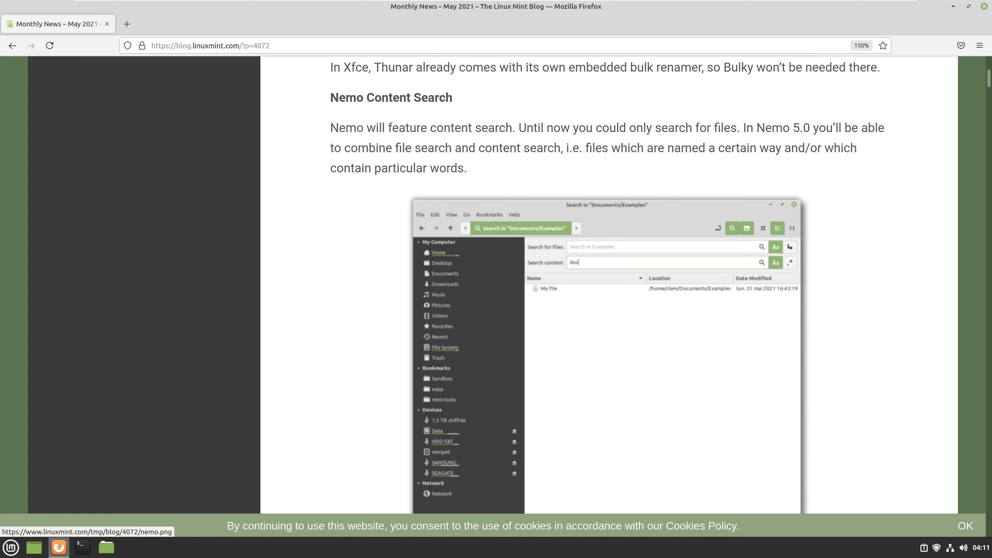
pyautogui.scroll(-3, 606, 297)
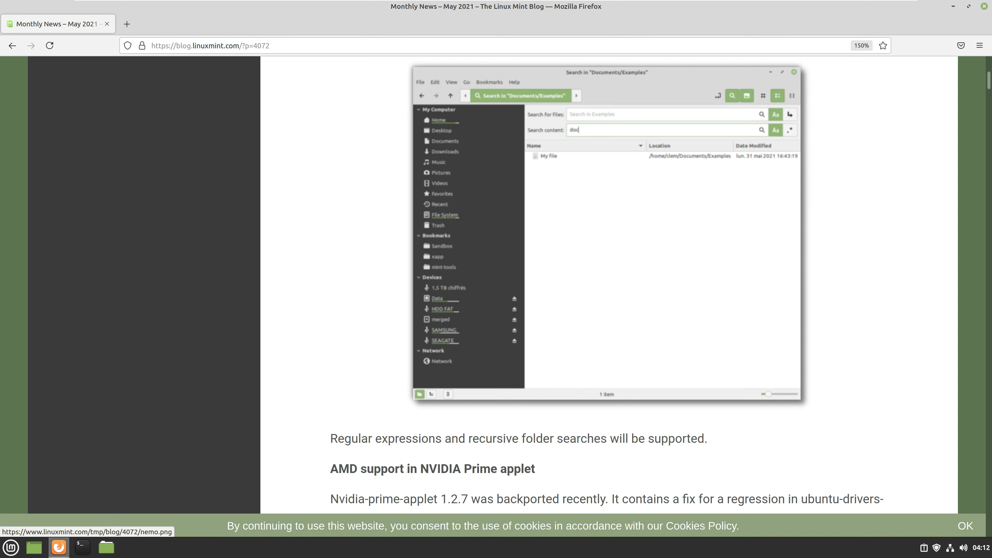
pyautogui.scroll(-1, 607, 273)
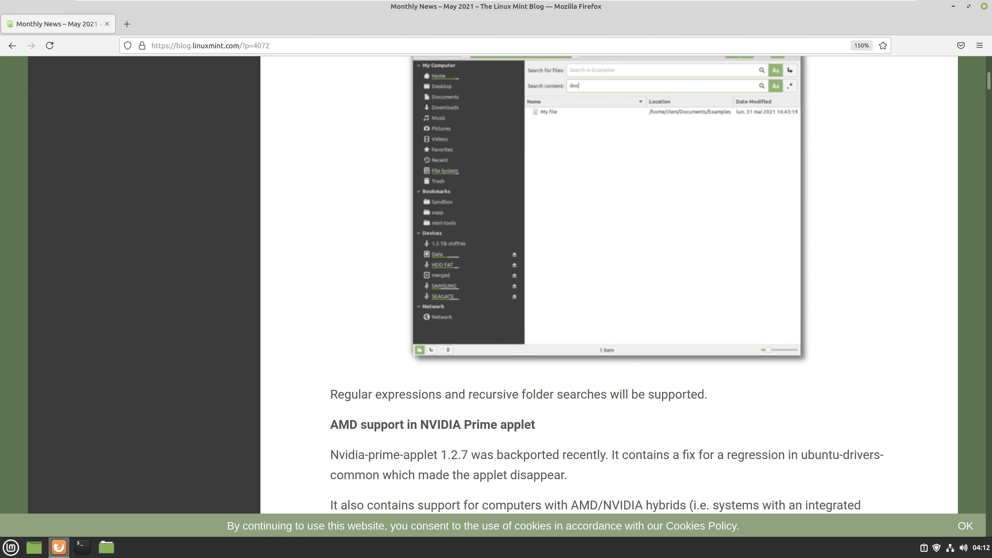
pyautogui.scroll(-3, 607, 274)
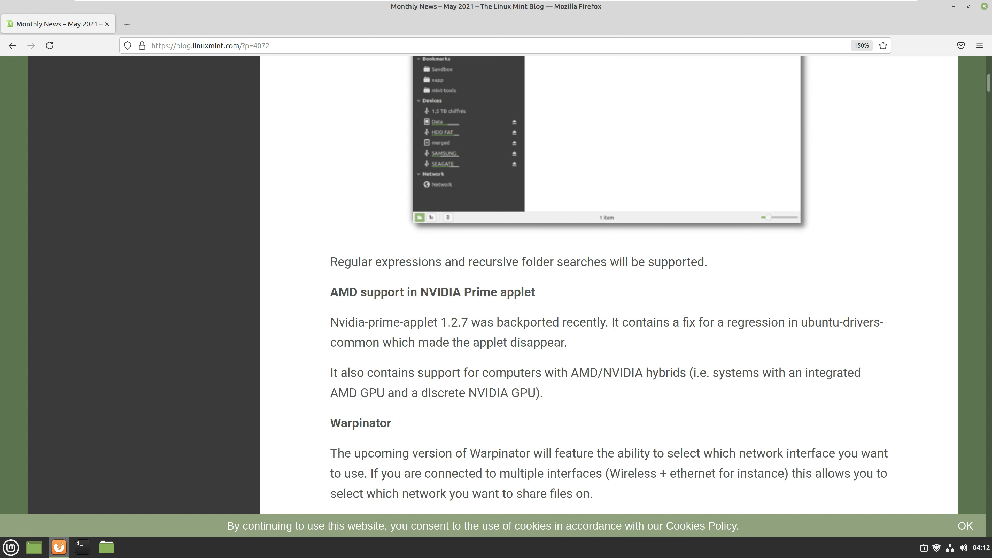
pyautogui.scroll(-1, 606, 273)
pyautogui.scroll(-1, 606, 274)
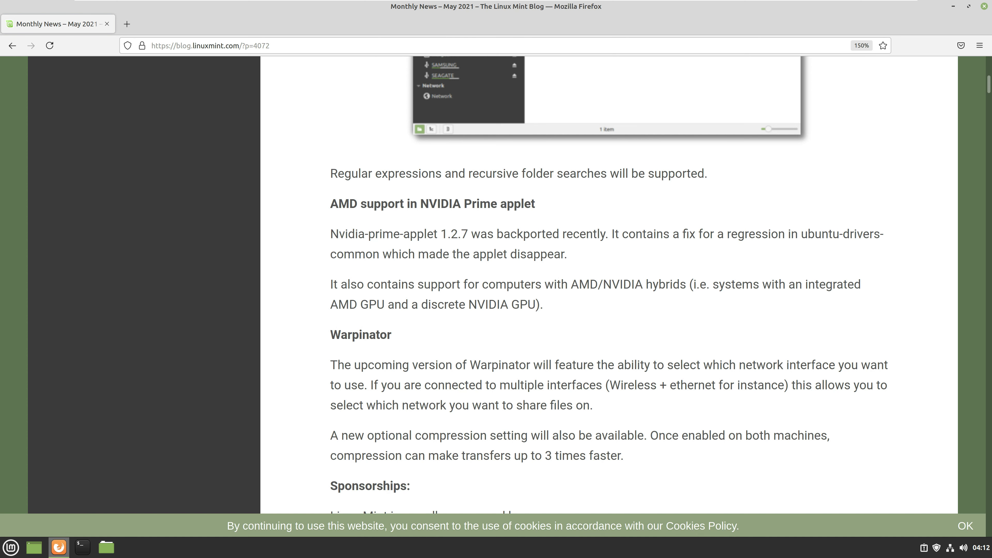
pyautogui.scroll(-6, 607, 274)
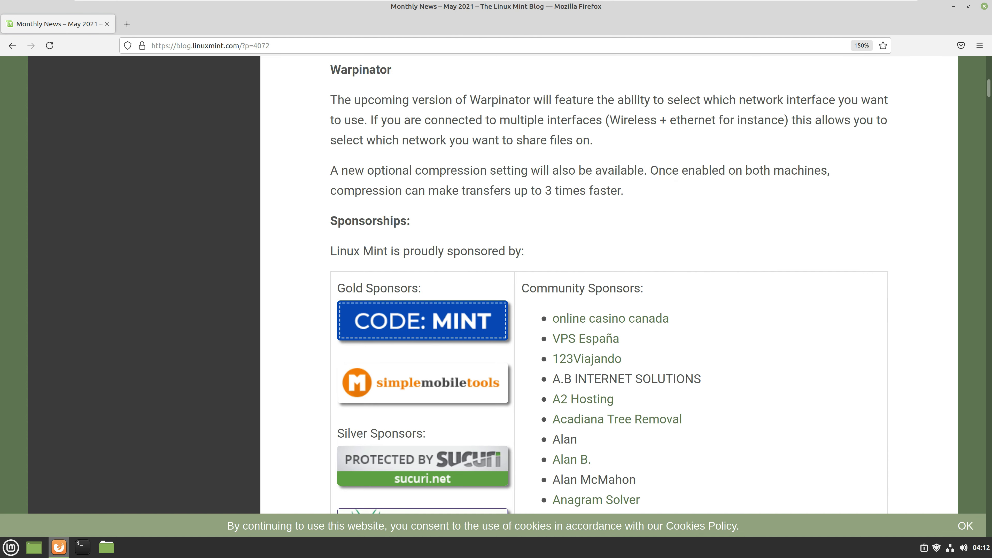
pyautogui.scroll(5, 607, 274)
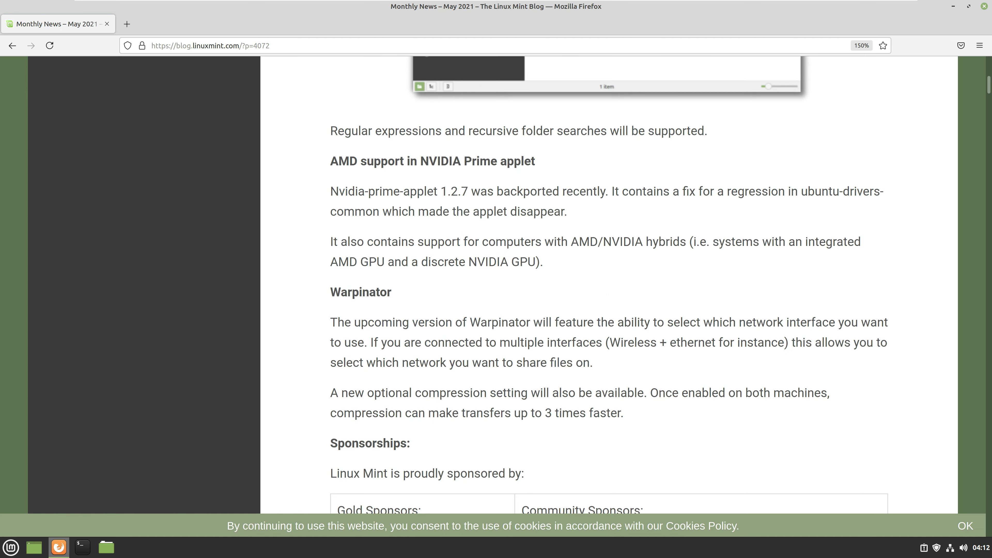
pyautogui.scroll(15, 606, 273)
pyautogui.scroll(2, 607, 274)
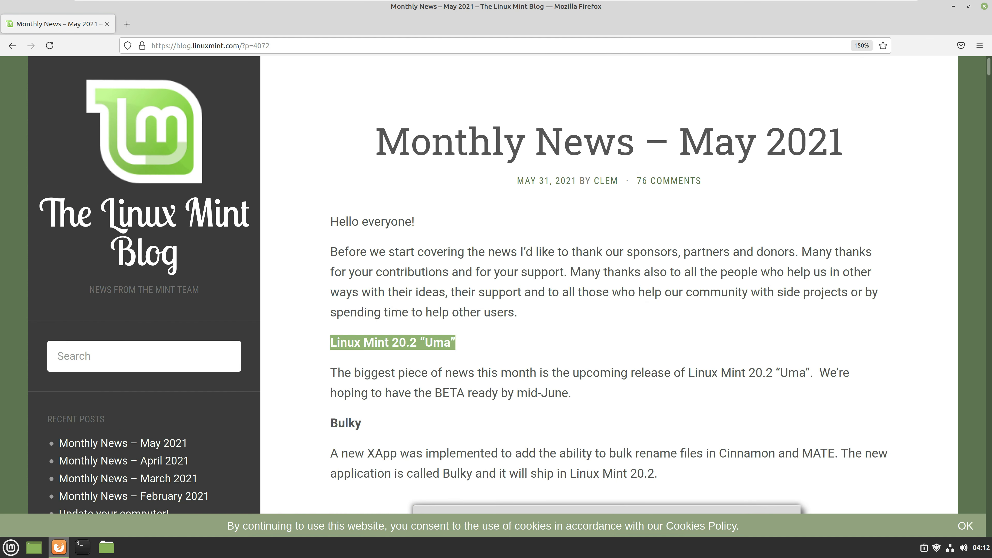
# Open youtube.com in the same tab and agree to its cookie consent
pyautogui.hotkey('ctrl', 'l')
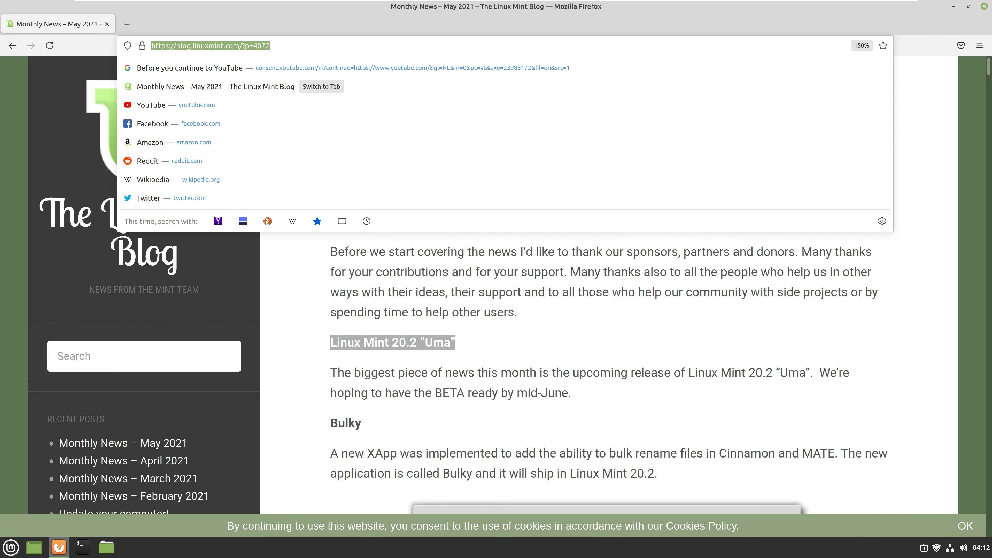
pyautogui.click(196, 104)
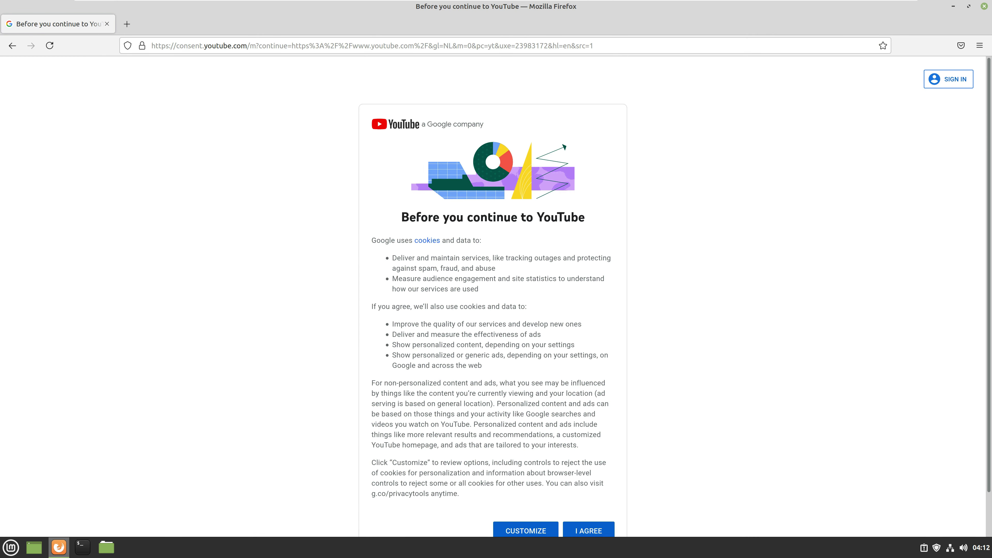
pyautogui.click(588, 487)
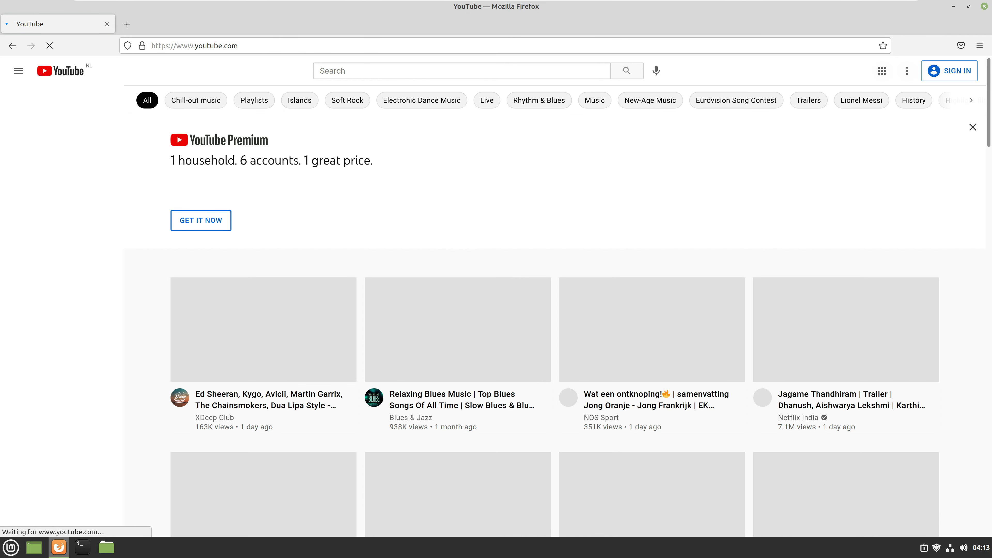
# Search YouTube for "runboxing", try to open the Runboxing channel and restore the crashed tab
pyautogui.click(461, 70)
pyautogui.write('runboxing')
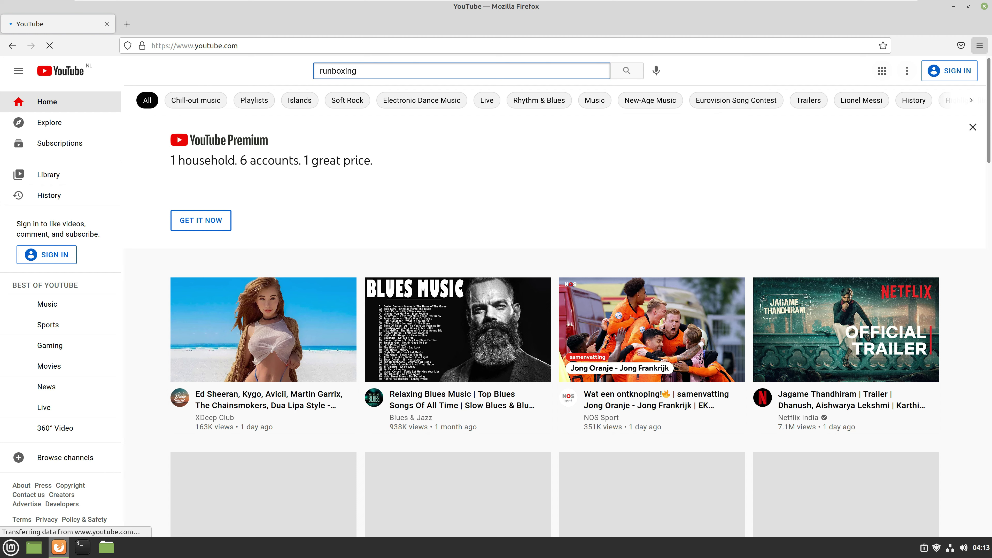
pyautogui.click(980, 45)
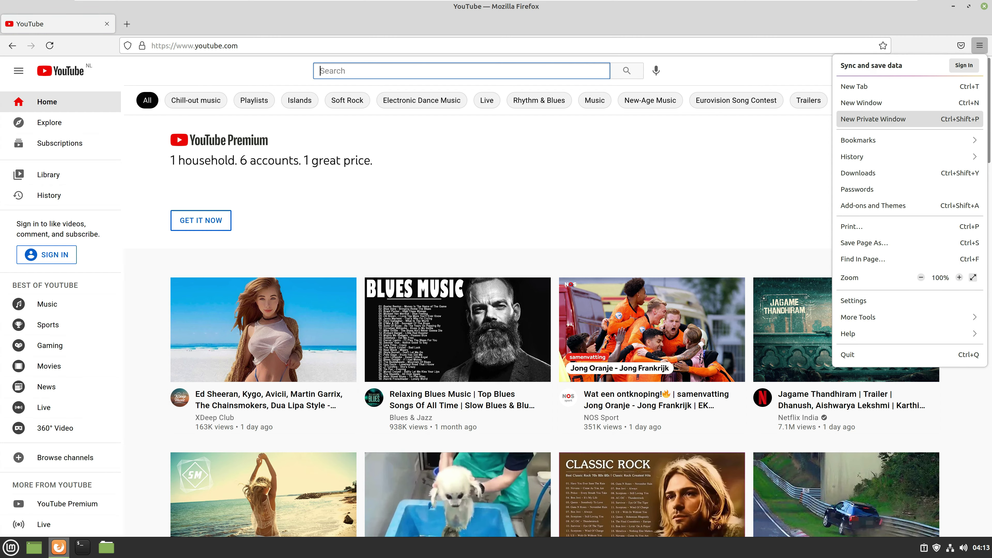
pyautogui.press('Escape')
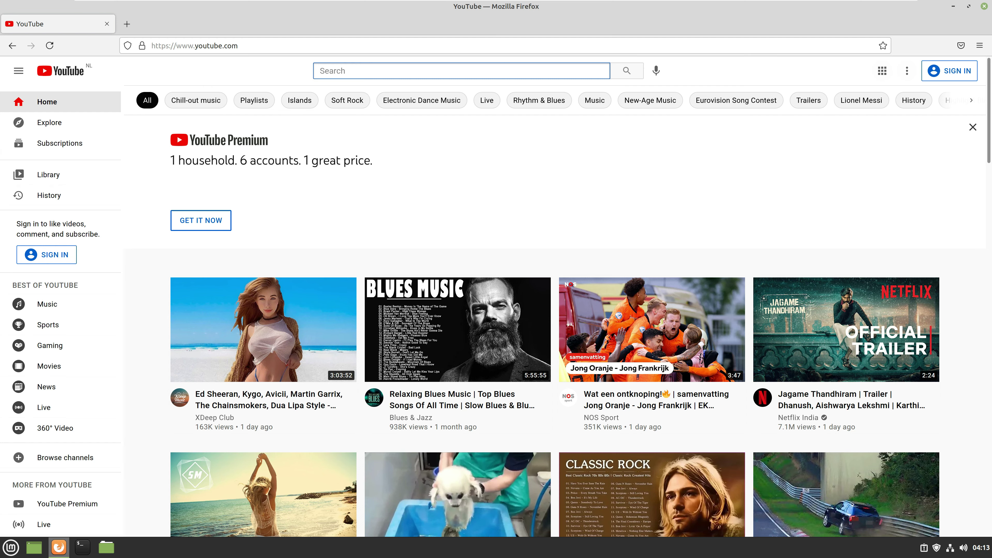
pyautogui.write('runboxing')
pyautogui.press('Return')
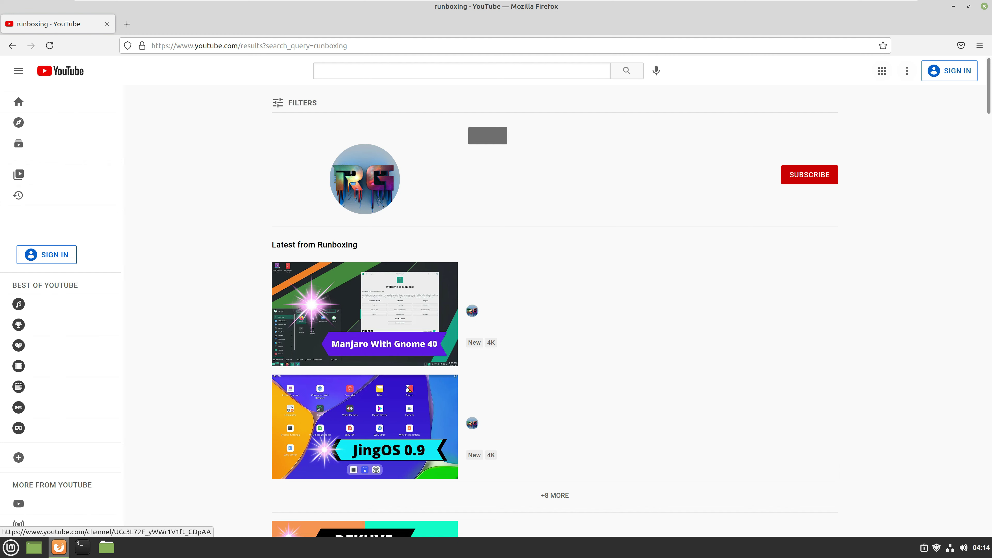
pyautogui.click(487, 158)
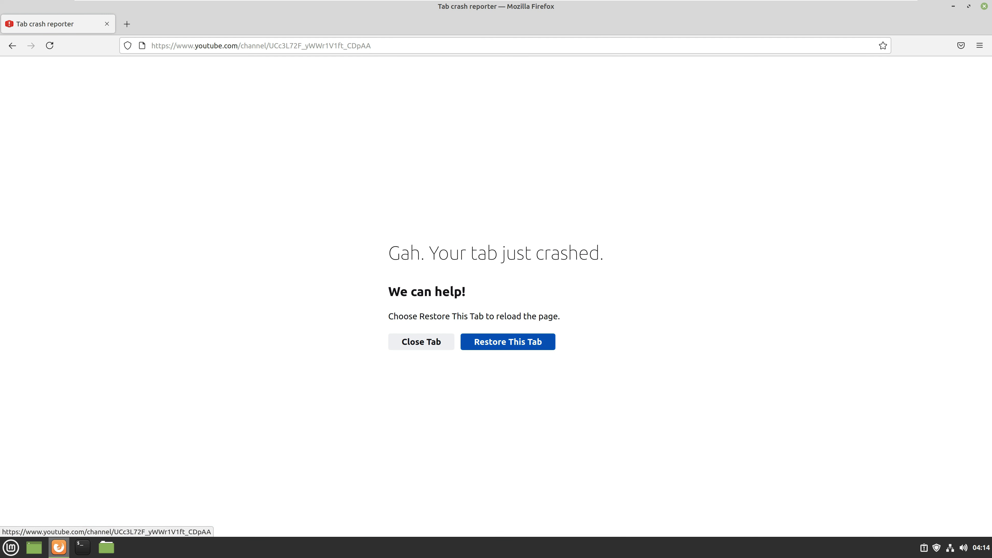
pyautogui.click(508, 341)
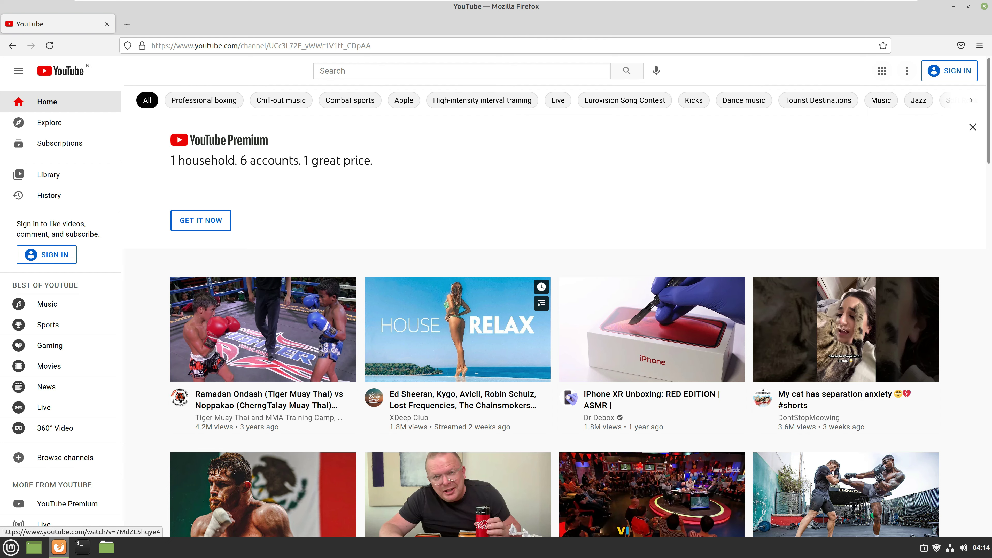
# Search YouTube for "runboxing" and open the Videos section of the Runboxing channel
pyautogui.click(321, 71)
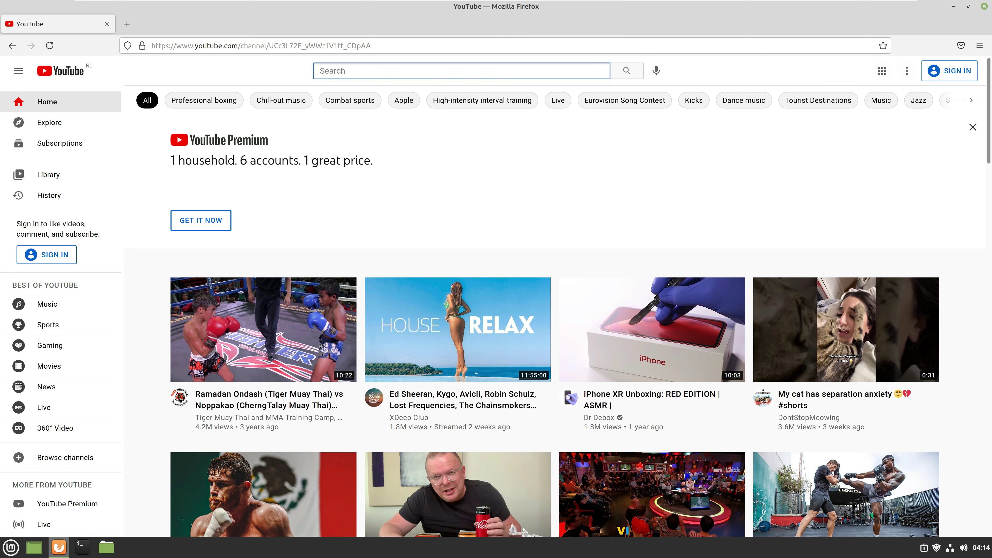
pyautogui.write('runboxing')
pyautogui.press('Return')
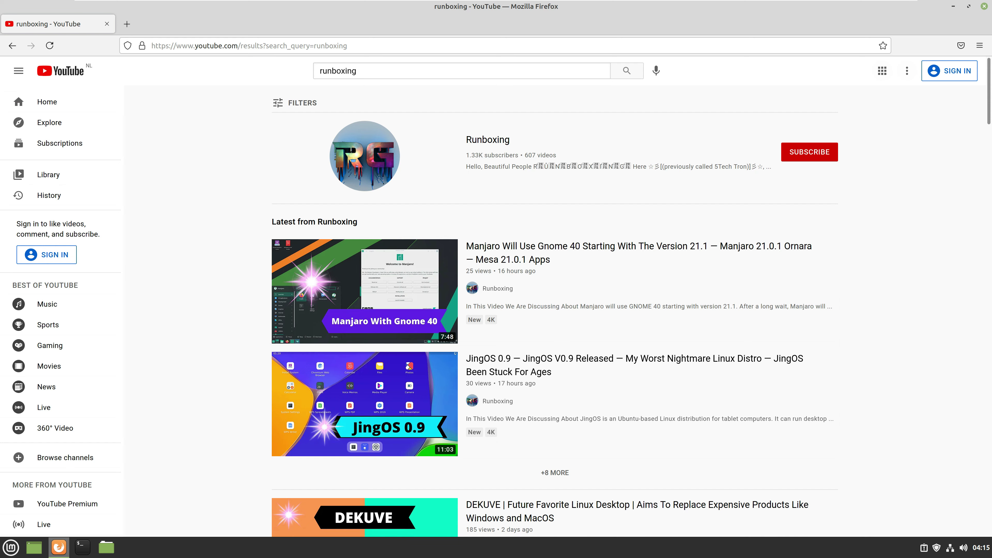
pyautogui.click(487, 140)
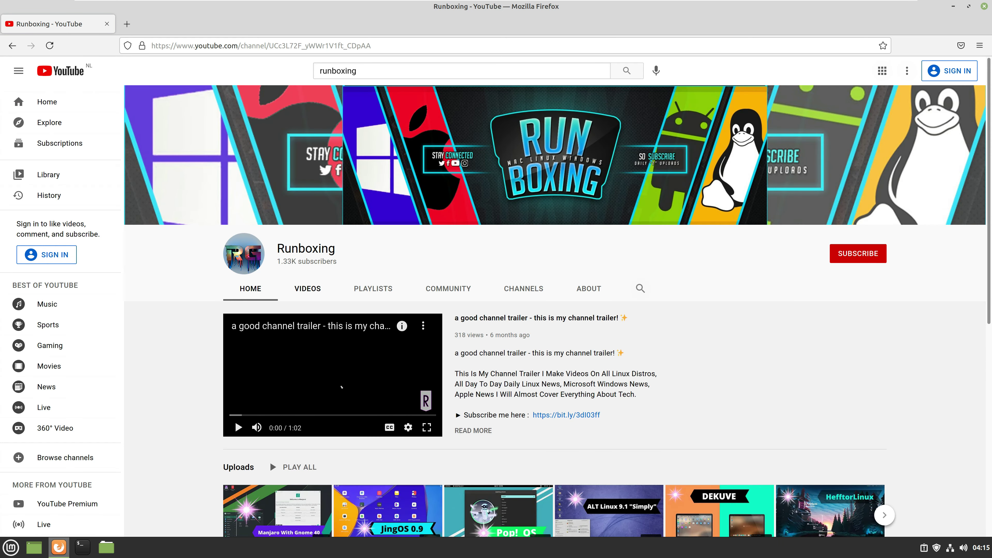
pyautogui.click(308, 288)
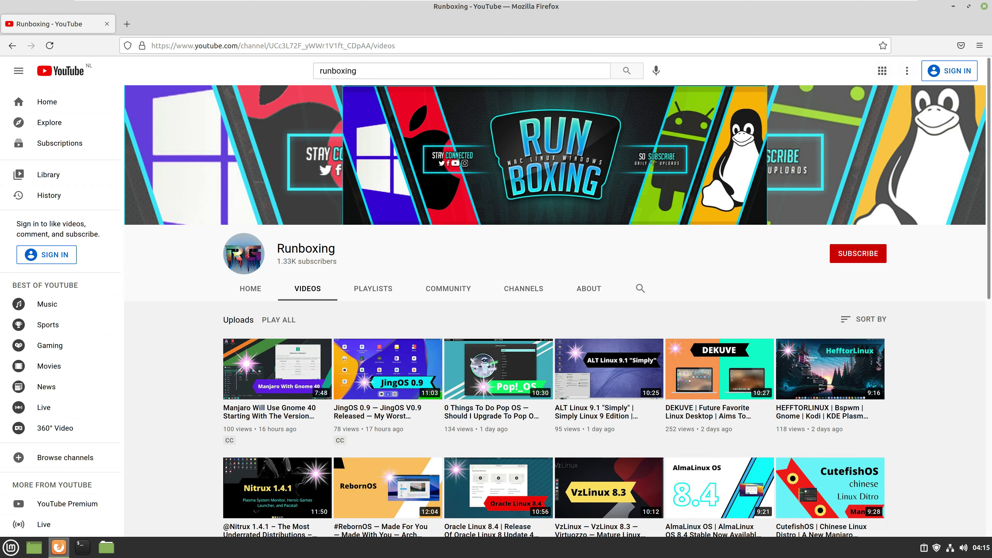
# Set the channel page's zoom level to 150%
pyautogui.click(979, 45)
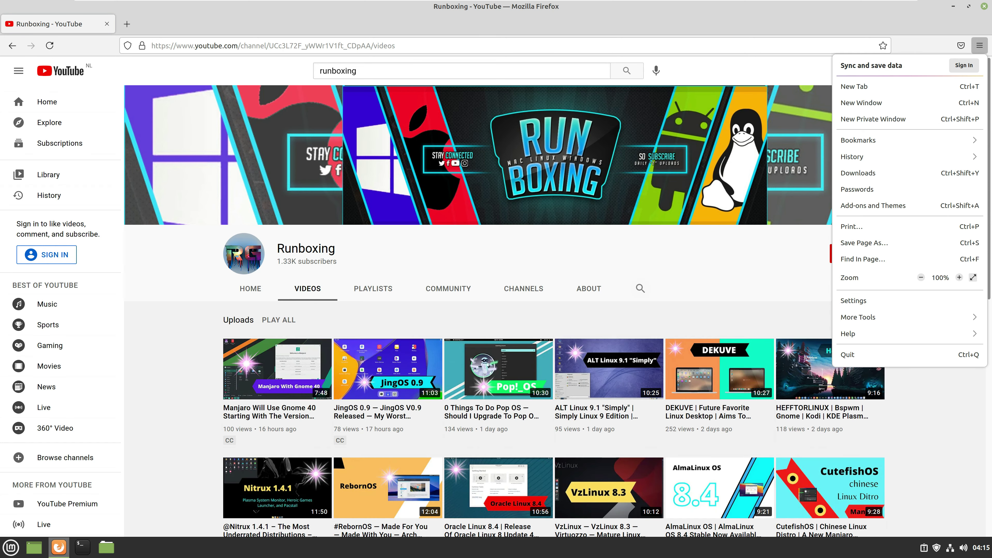
pyautogui.click(959, 277)
pyautogui.click(958, 278)
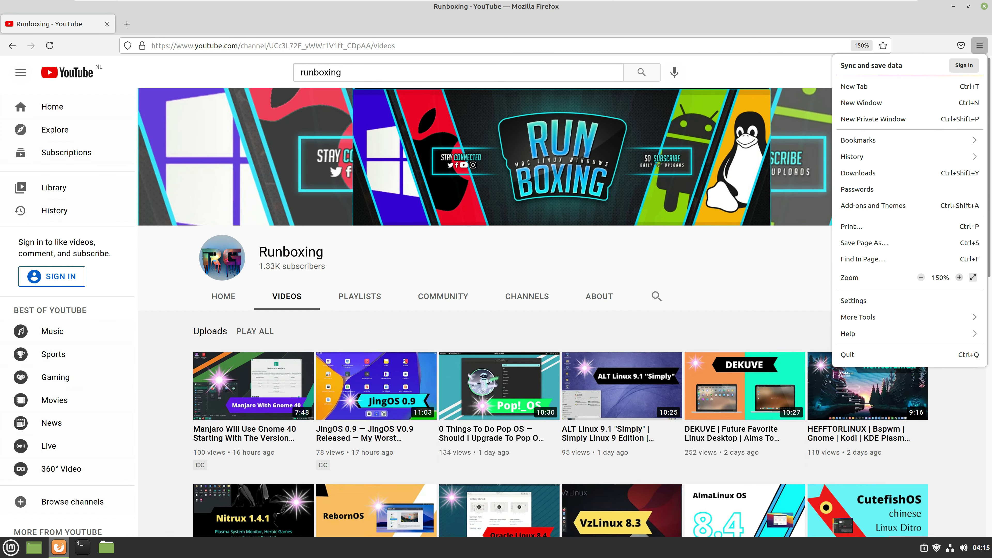
pyautogui.click(958, 277)
pyautogui.click(959, 277)
pyautogui.press('Escape')
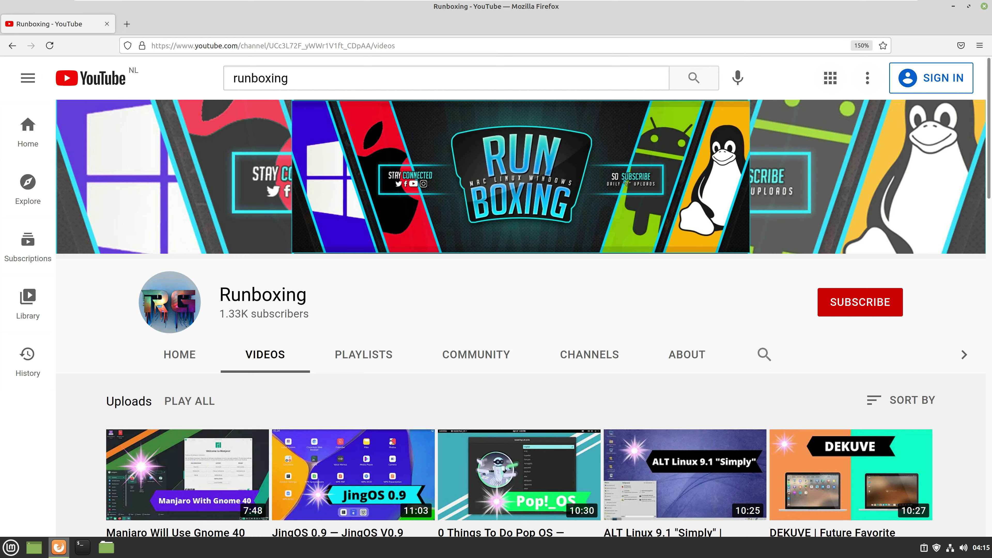
# Highlight the Runboxing channel name, bring up the subscribe prompt and dismiss it without signing in
pyautogui.moveTo(306, 295); pyautogui.dragTo(219, 295)
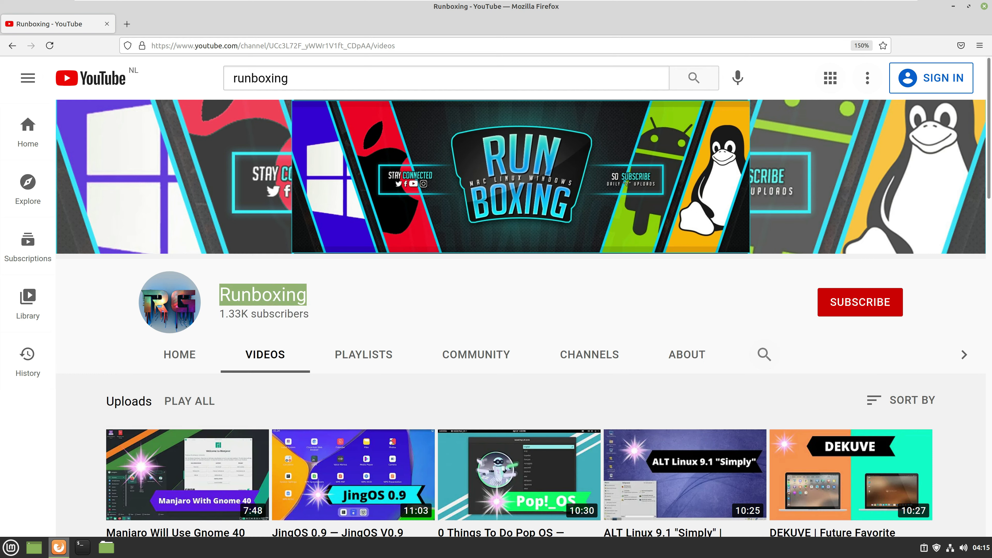
pyautogui.click(859, 302)
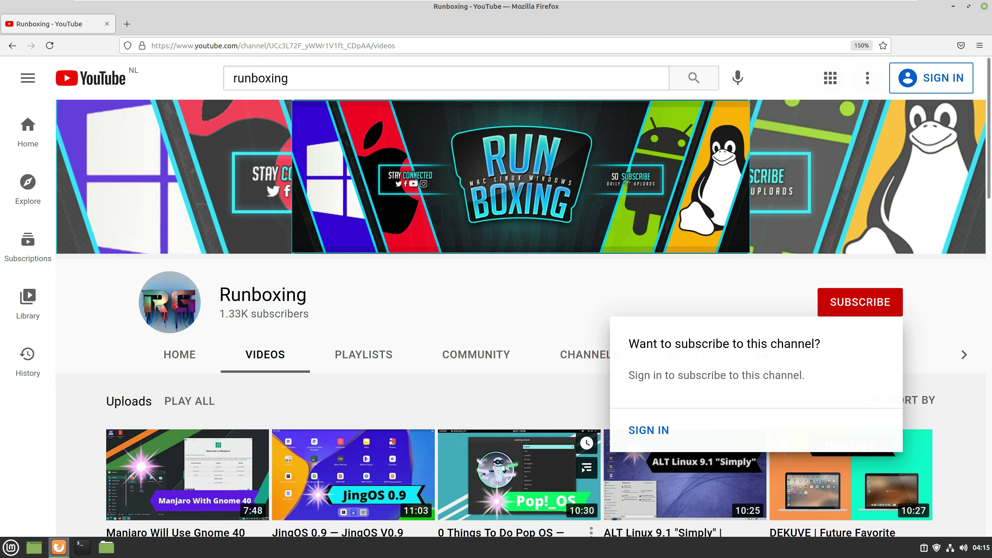
pyautogui.press('Escape')
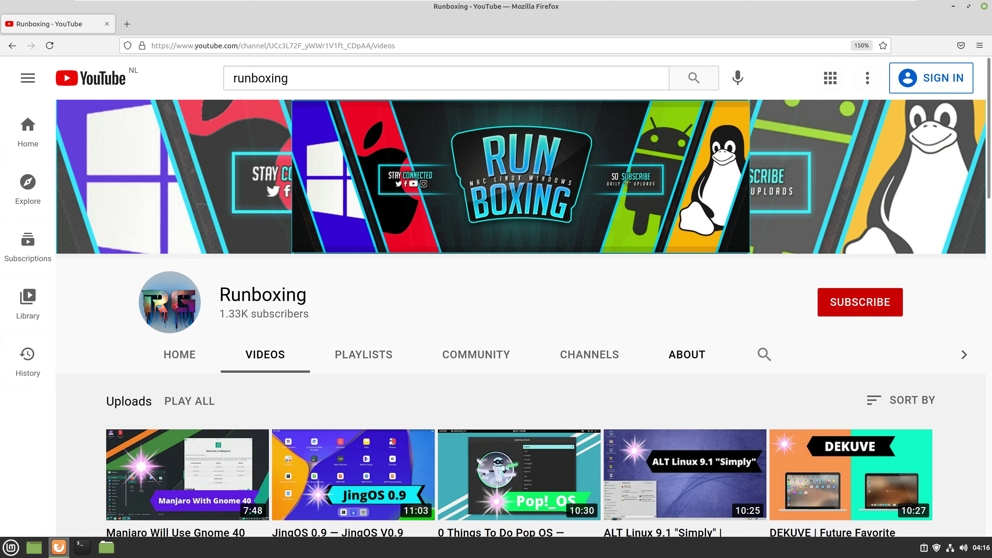
# Open the channel's About section and highlight the daily upload sentence and the weekly schedule in its description
pyautogui.click(686, 354)
pyautogui.scroll(-2, 521, 313)
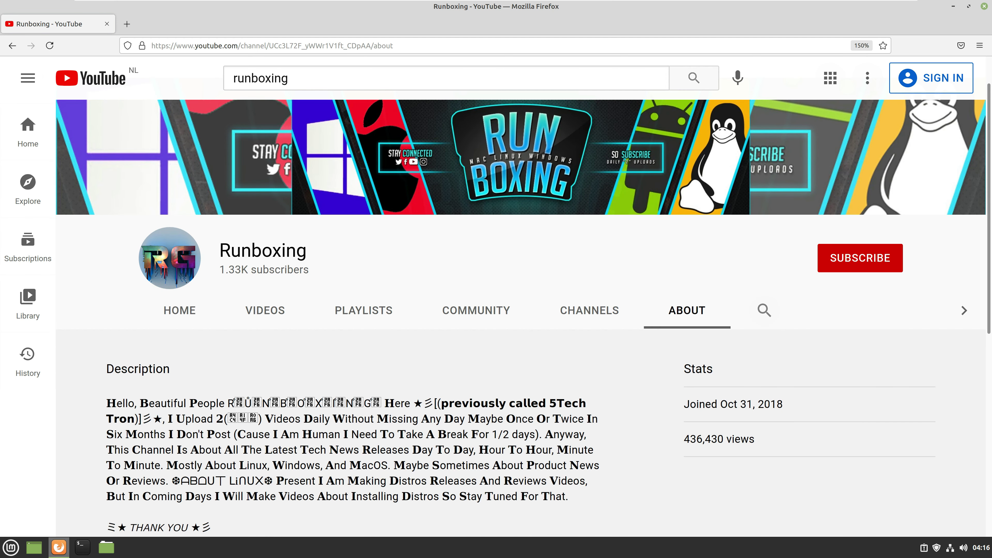
pyautogui.moveTo(167, 418); pyautogui.dragTo(467, 418)
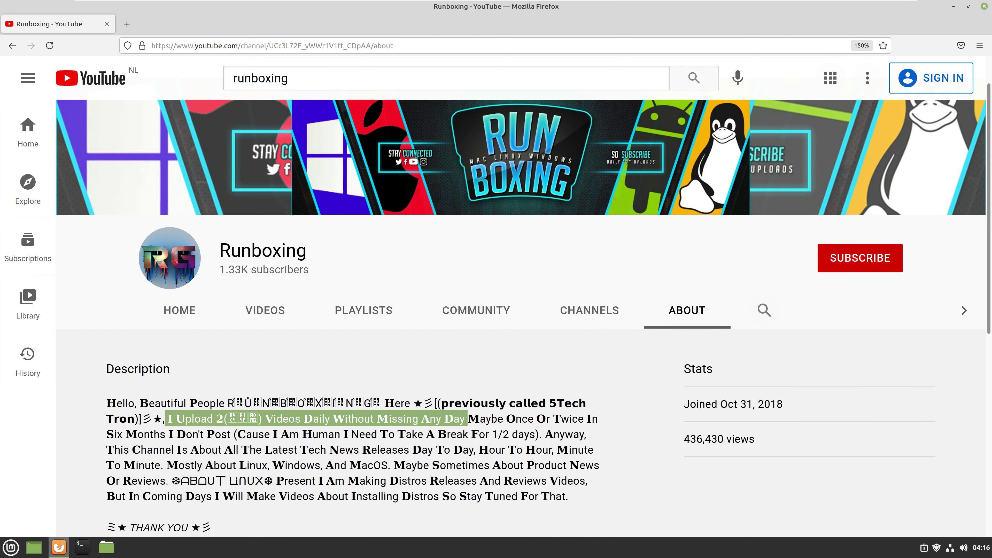
pyautogui.scroll(-2, 523, 319)
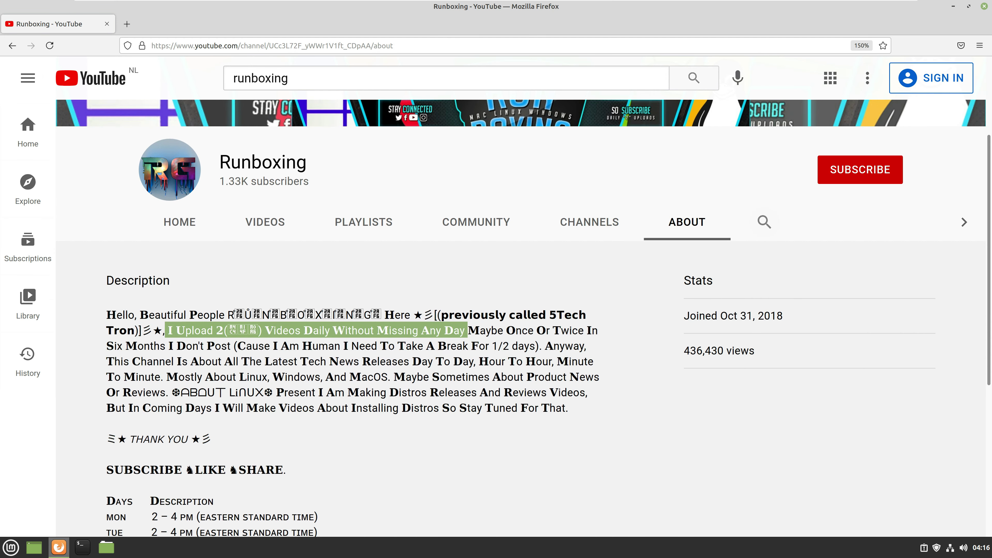
pyautogui.scroll(-3, 523, 319)
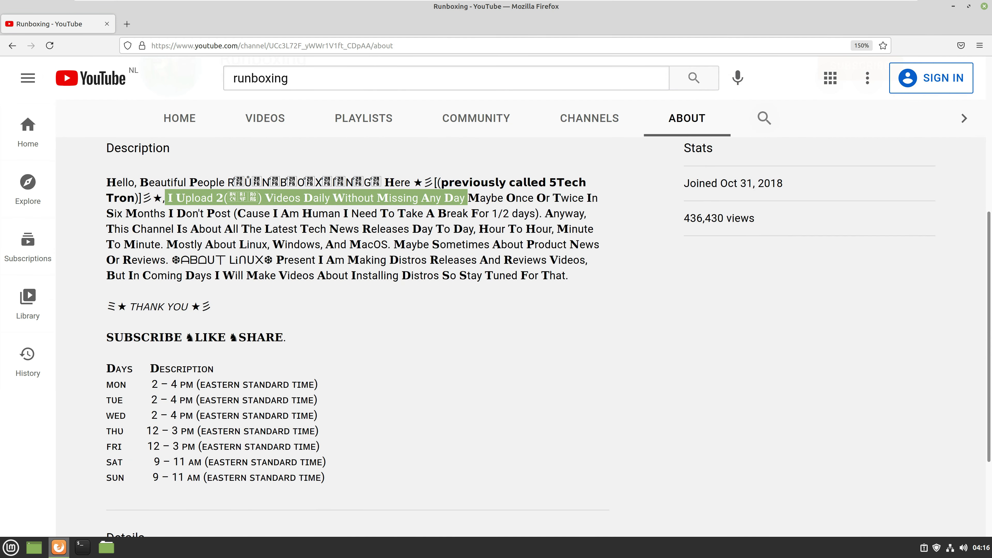
pyautogui.moveTo(325, 477); pyautogui.dragTo(106, 369)
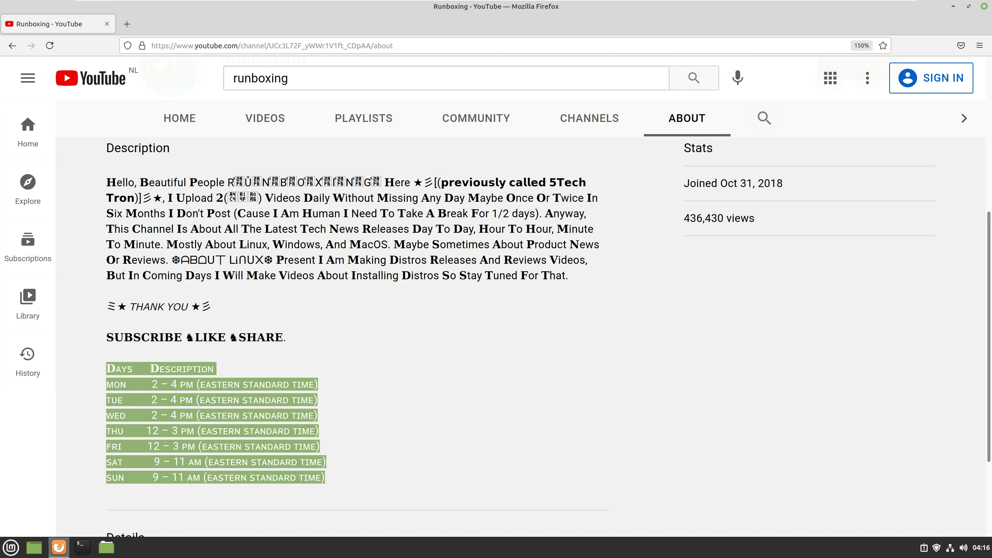
pyautogui.scroll(6, 524, 318)
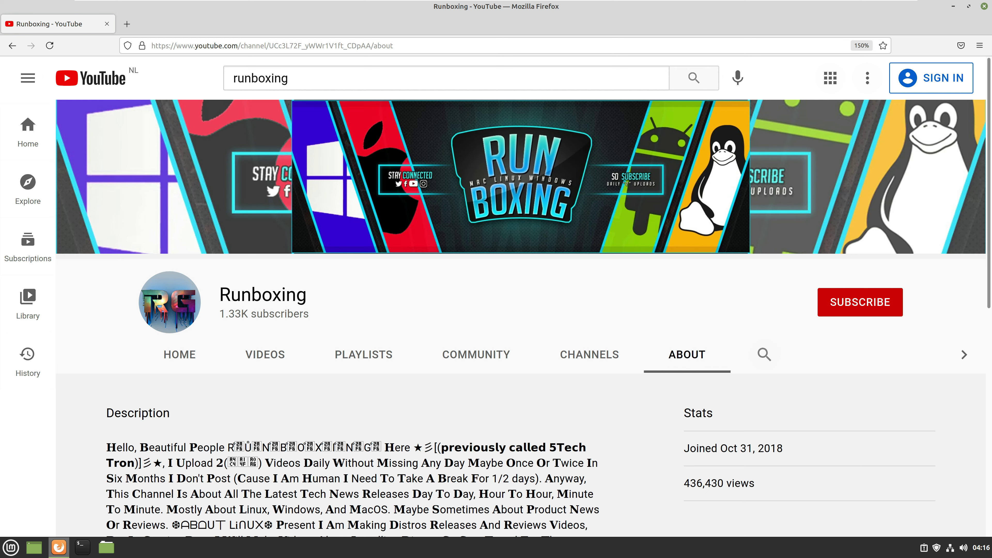
# Leave the browser window and view the multimedia codecs and system restore utility reports in System Reports
pyautogui.click(58, 547)
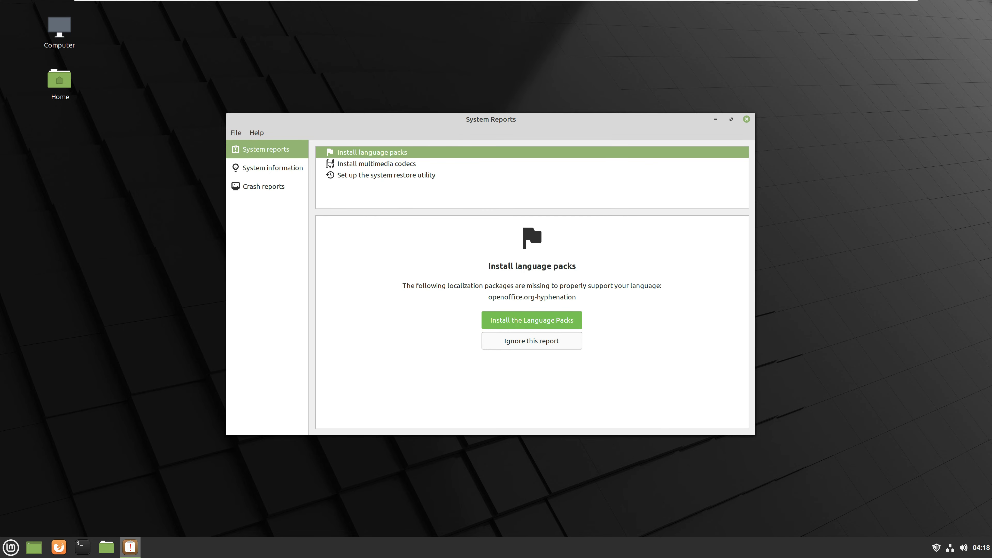
pyautogui.click(376, 163)
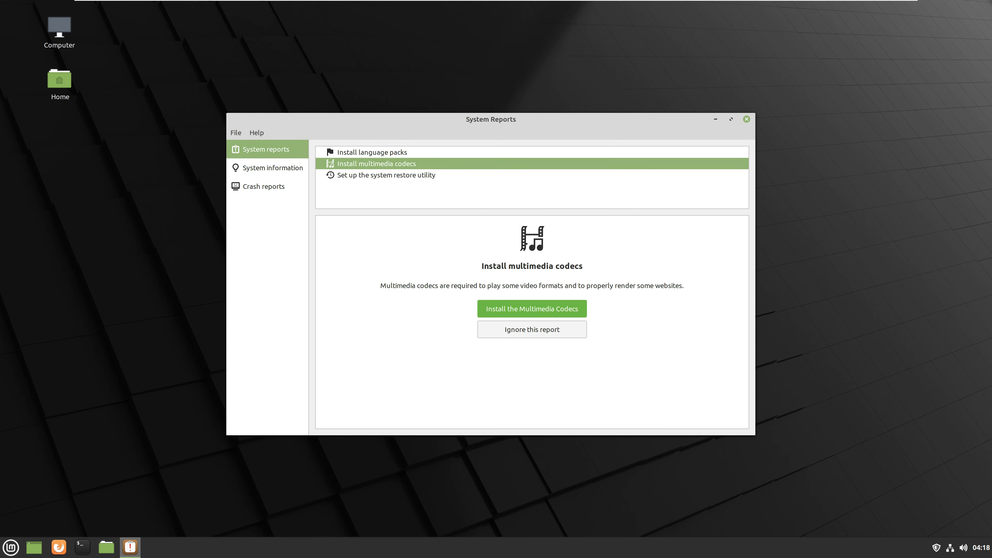
pyautogui.click(386, 174)
# Highlight the kernel version, desktop and distro entries in System information, dismissing Update Manager, and close System Reports
pyautogui.click(267, 168)
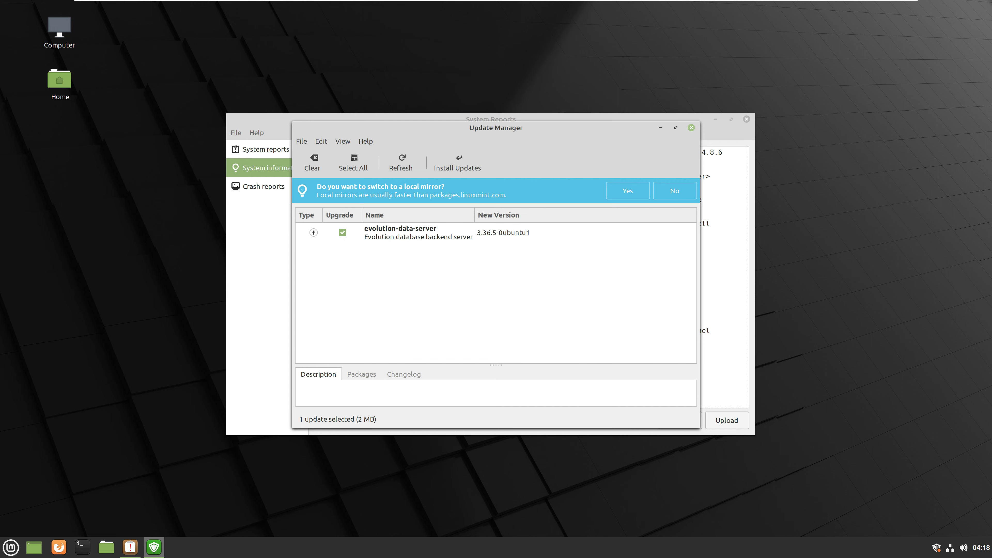
pyautogui.click(691, 127)
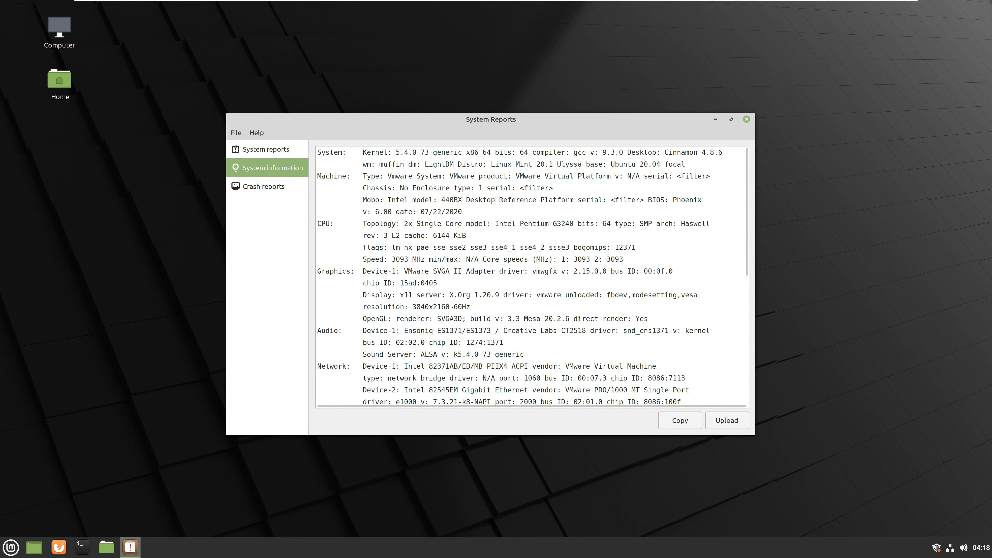
pyautogui.moveTo(392, 152); pyautogui.dragTo(465, 152)
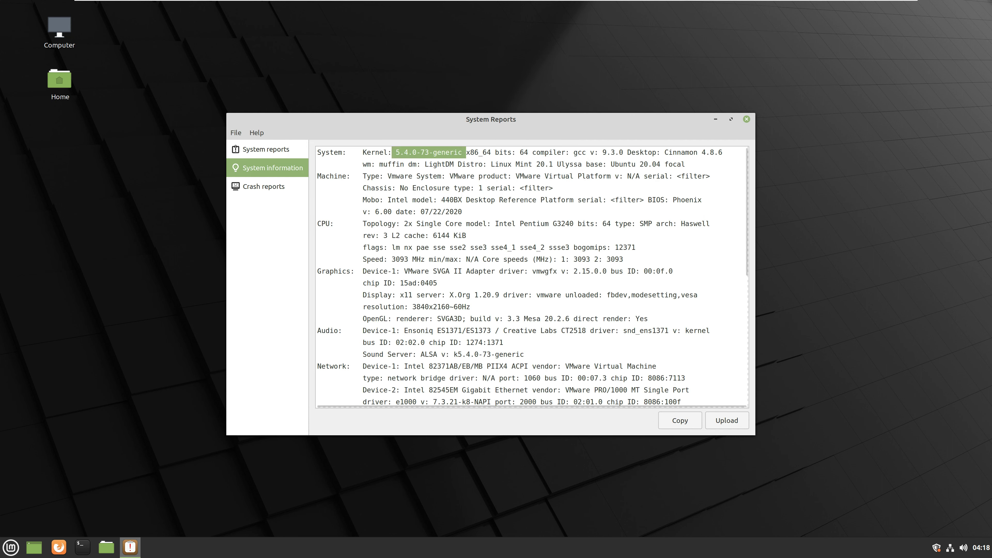
pyautogui.moveTo(627, 152); pyautogui.dragTo(725, 152)
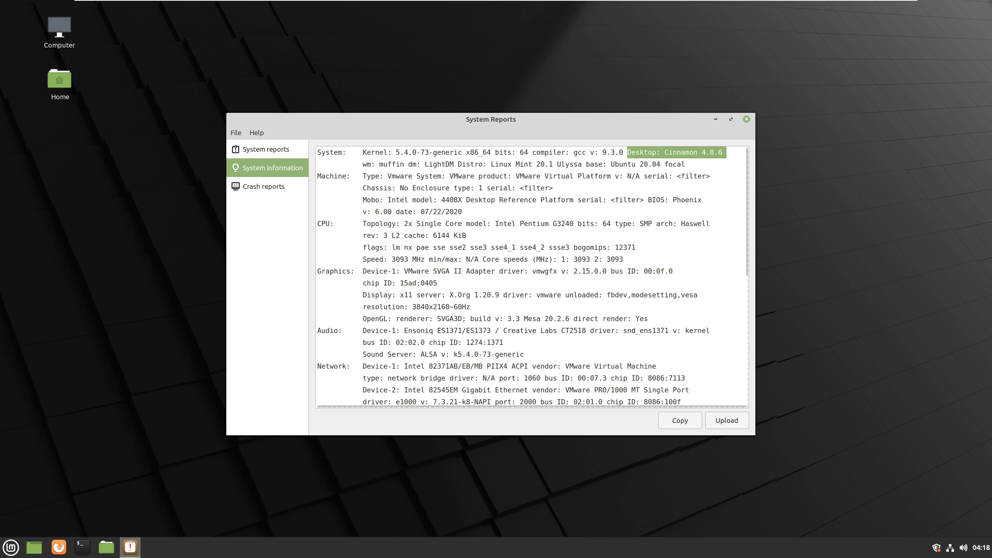
pyautogui.moveTo(491, 164); pyautogui.dragTo(677, 175)
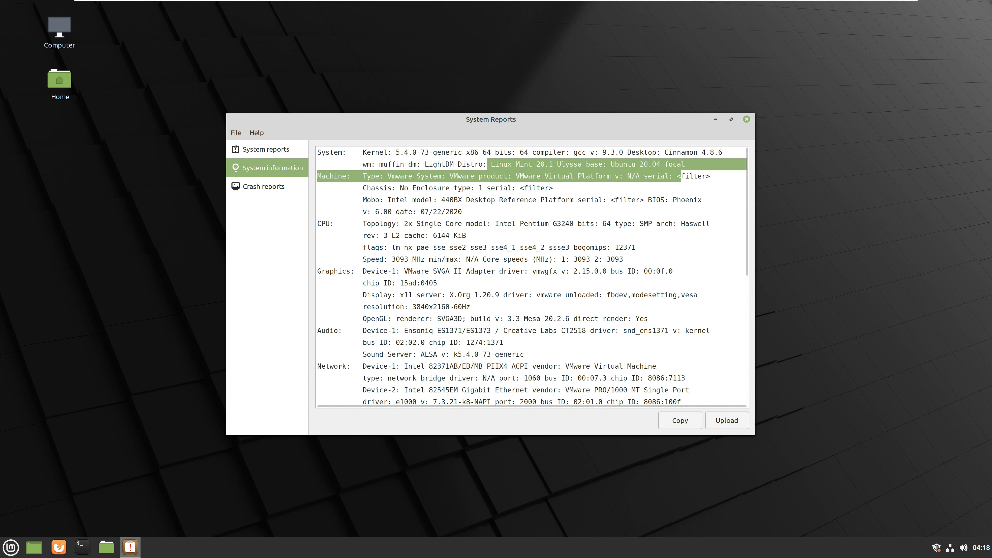
pyautogui.click(470, 235)
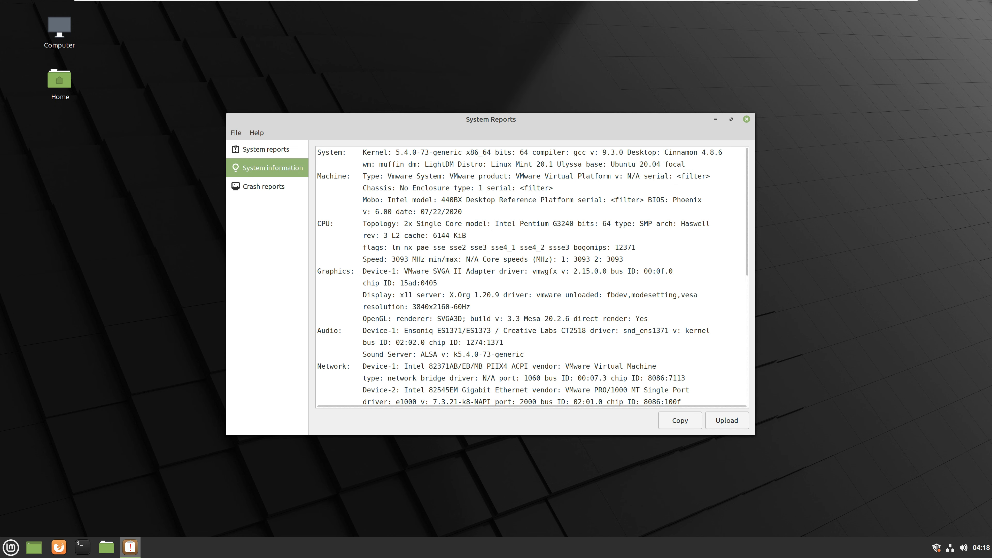
pyautogui.click(747, 119)
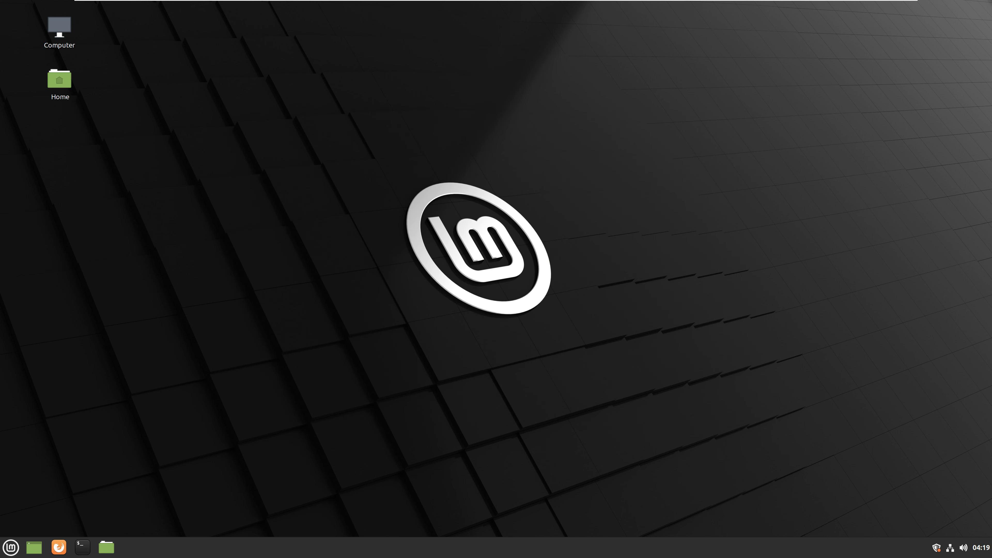
# Open a terminal and run "uname" and "uname -aa" to print the system details
pyautogui.hotkey('ctrl', 'alt', 't')
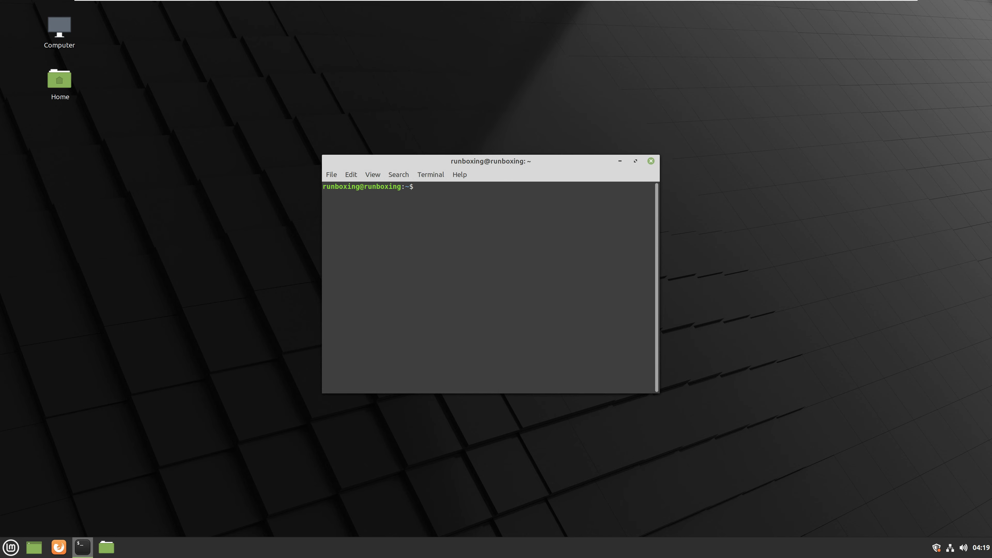
pyautogui.write('uname')
pyautogui.press('Return')
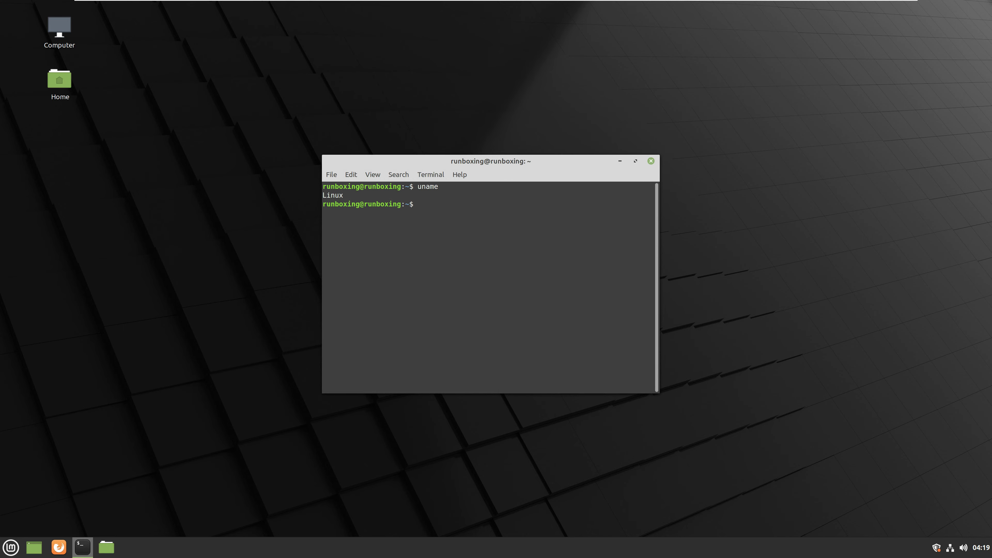
pyautogui.write('unm')
pyautogui.press('BackSpace')
pyautogui.write('ame -aa')
pyautogui.press('Return')
# Run "uname -r" and "uname -s" to print the kernel release and kernel name
pyautogui.write('una')
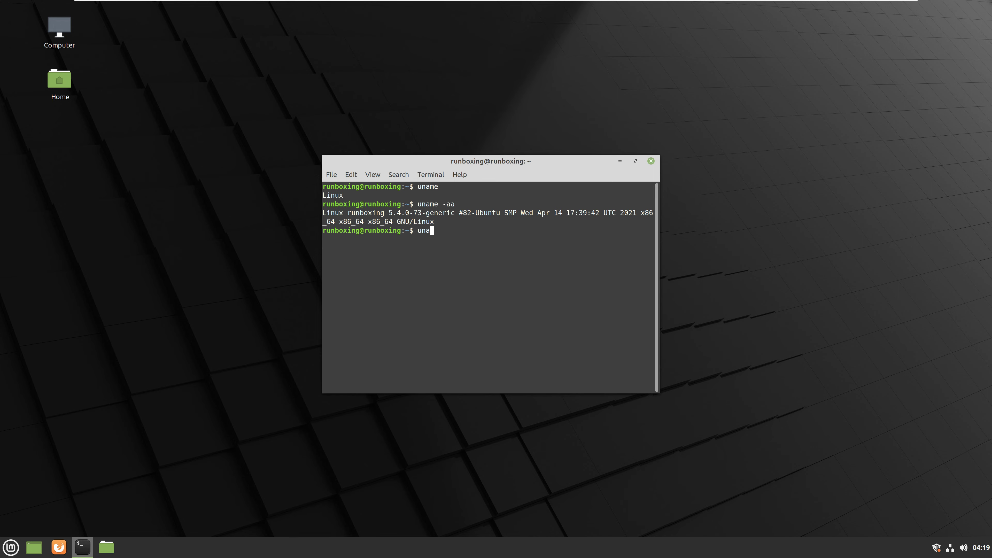
pyautogui.write('me -r')
pyautogui.press('Return')
pyautogui.write('un')
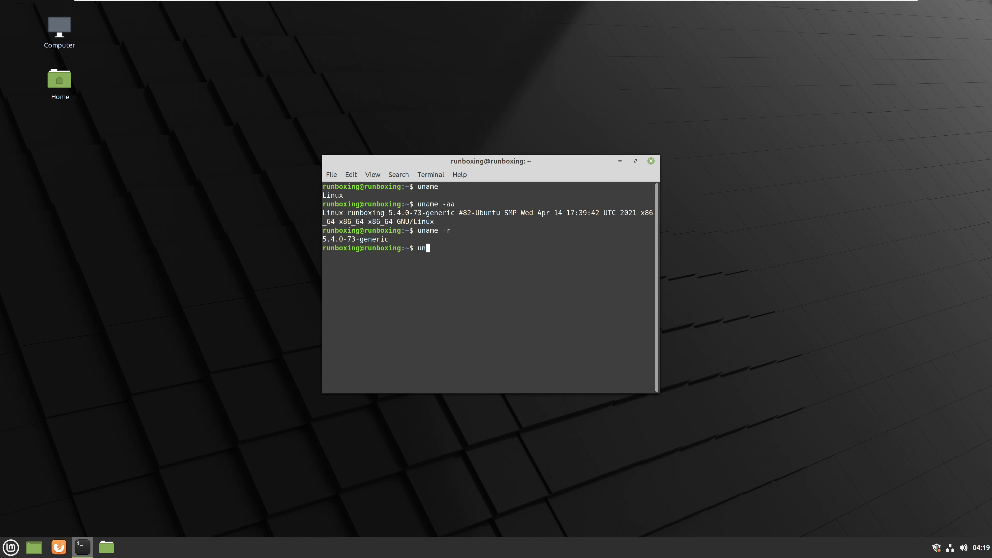
pyautogui.write('ame -s')
pyautogui.press('Return')
# Run "uname -v" and "uname -o" to print the kernel version and operating system
pyautogui.write('un')
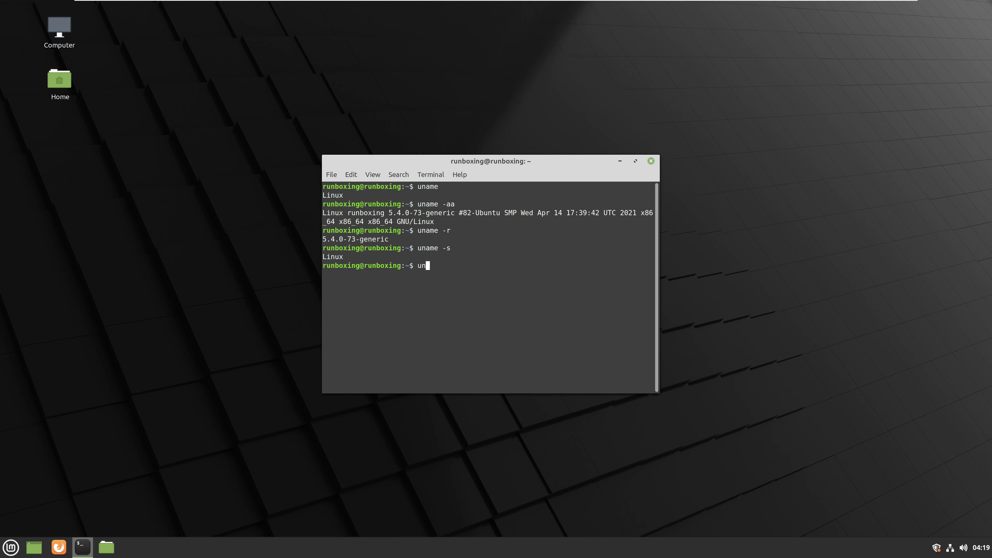
pyautogui.write('ame -v')
pyautogui.press('Return')
pyautogui.write('u')
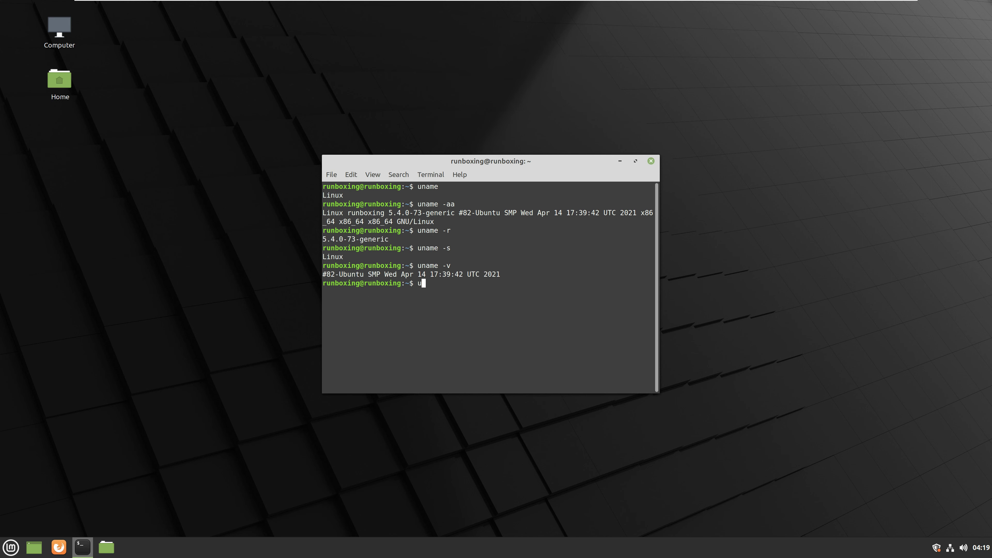
pyautogui.write('name -o')
pyautogui.press('Return')
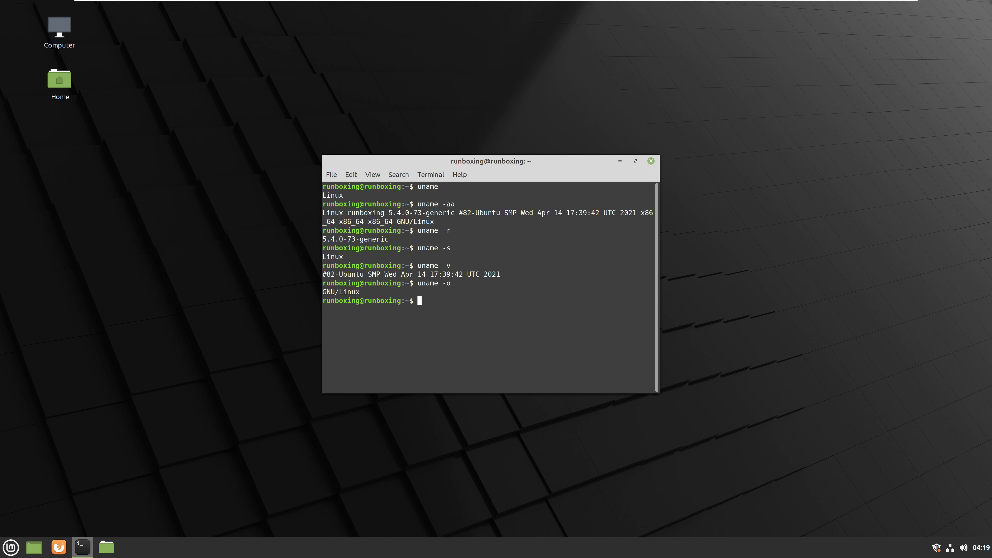
# Print the hardware platform and network node name with "uname -i" and "uname -n", and exit the terminal
pyautogui.write('uname -i')
pyautogui.press('Return')
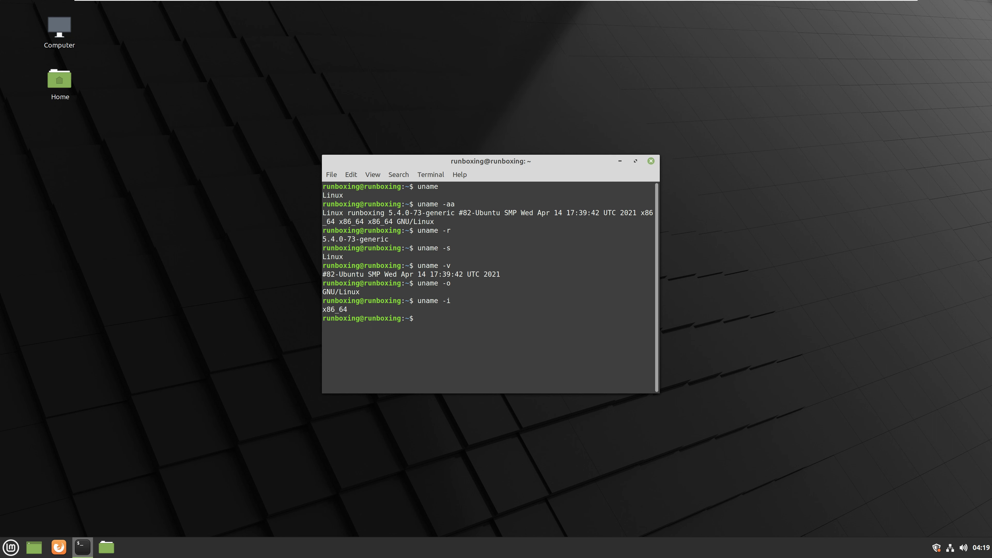
pyautogui.write('uname -n')
pyautogui.press('Return')
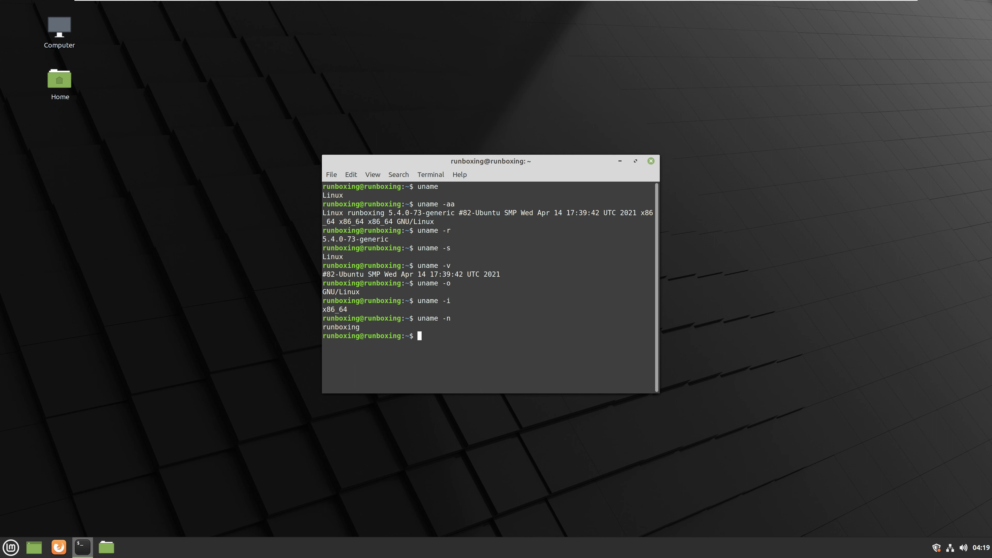
pyautogui.write('exit')
pyautogui.press('Return')
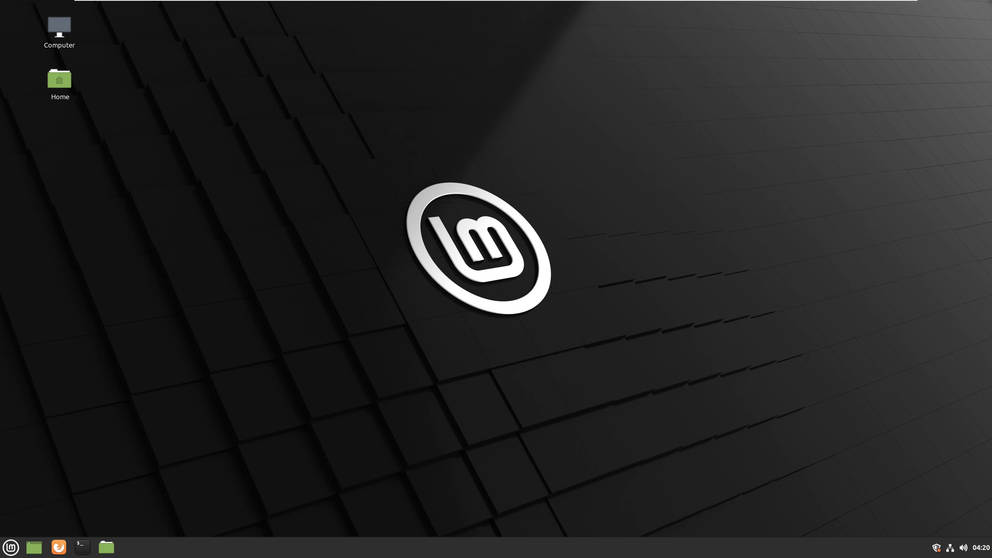
# View the packages affected by the evolution-data-server update in Update Manager, clear the update selection and close the window
pyautogui.rightClick(627, 195)
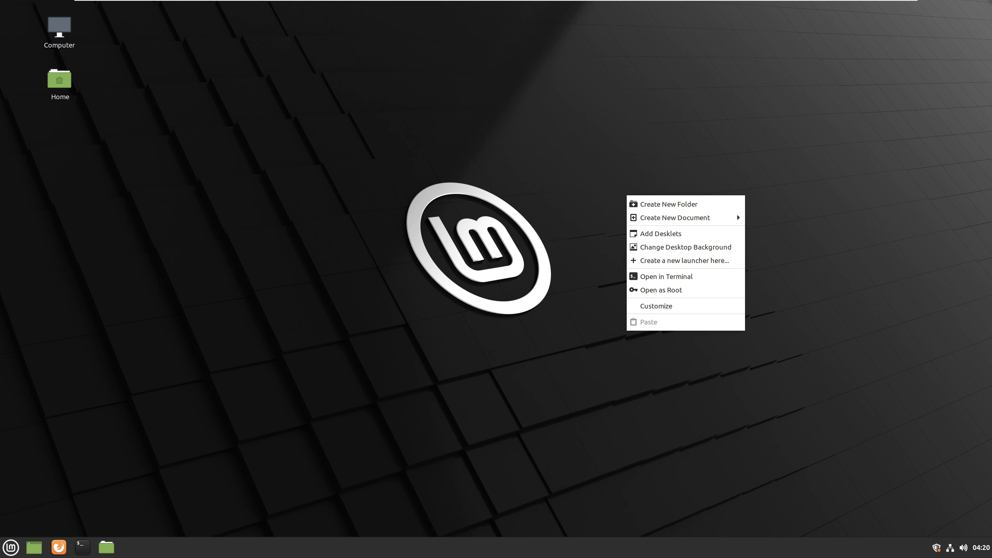
pyautogui.press('Escape')
pyautogui.click(936, 548)
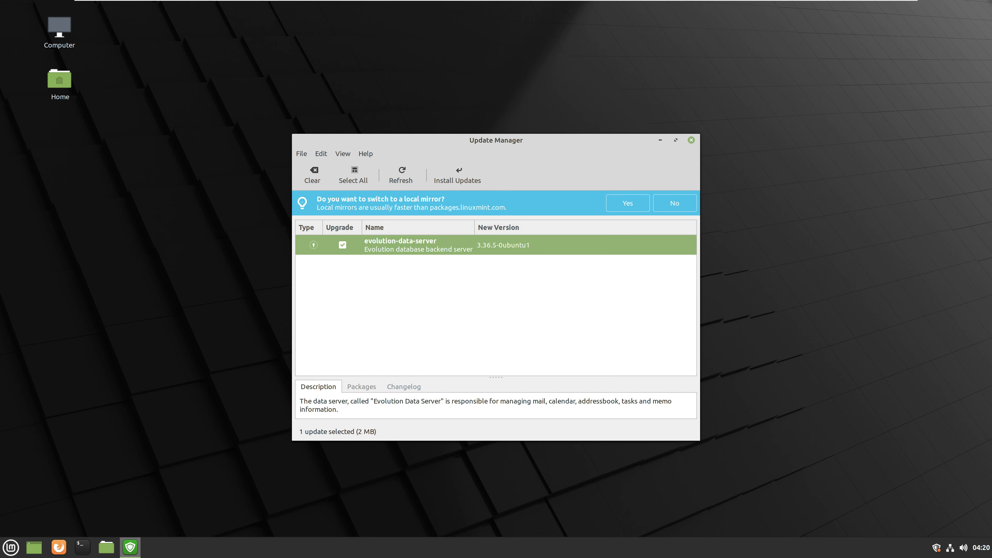
pyautogui.click(361, 387)
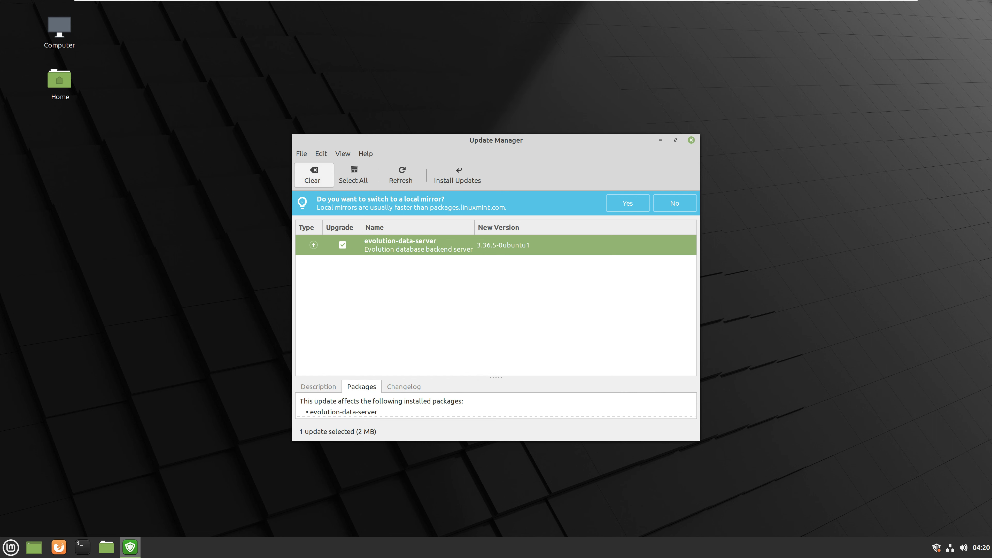
pyautogui.click(313, 175)
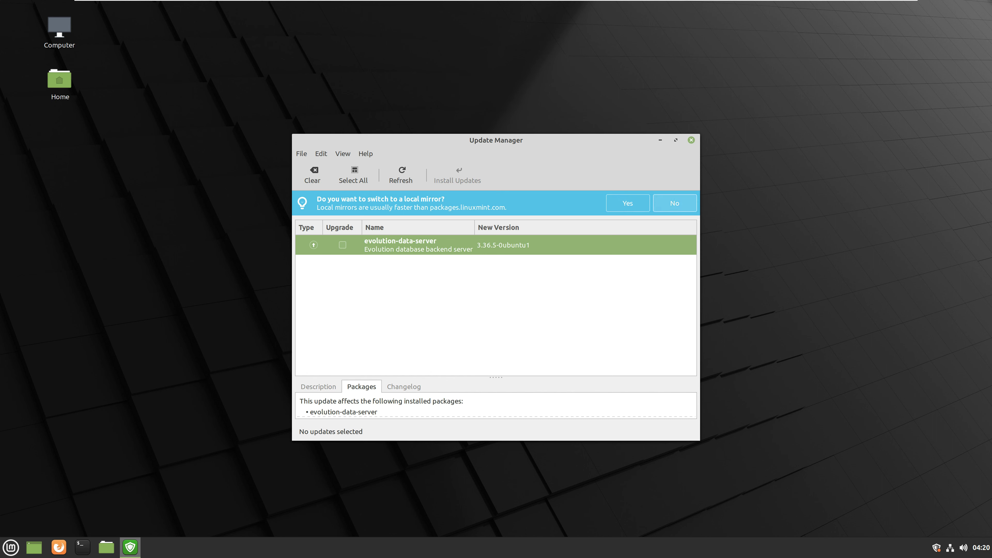
pyautogui.click(691, 140)
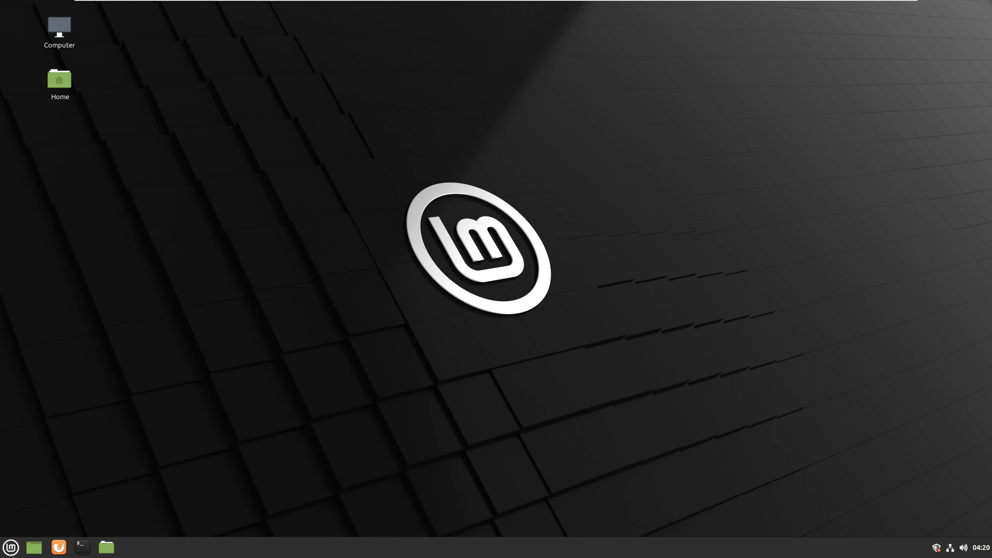
# Browse the full list of installed applications from the beginning down to Thunderbird Mail
pyautogui.click(11, 547)
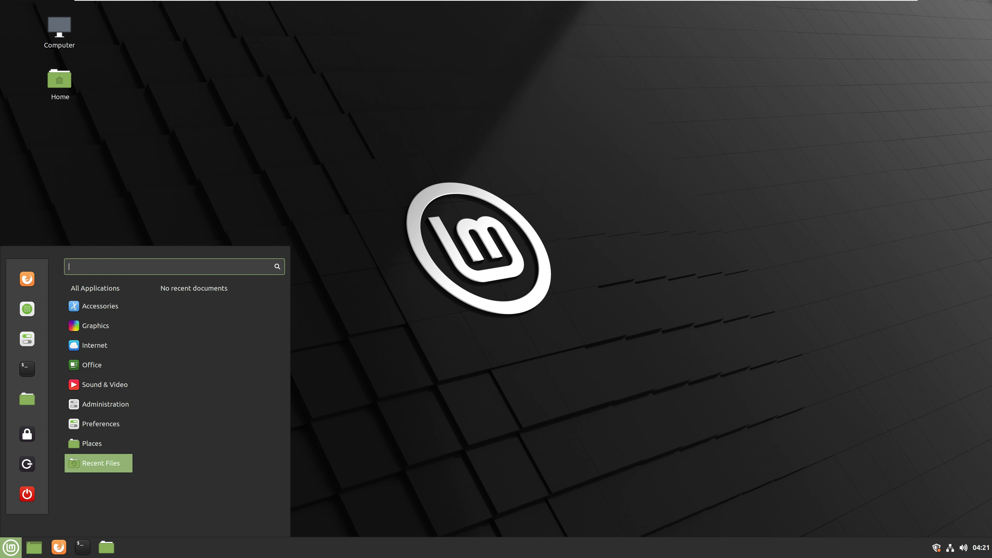
pyautogui.moveTo(94, 288)
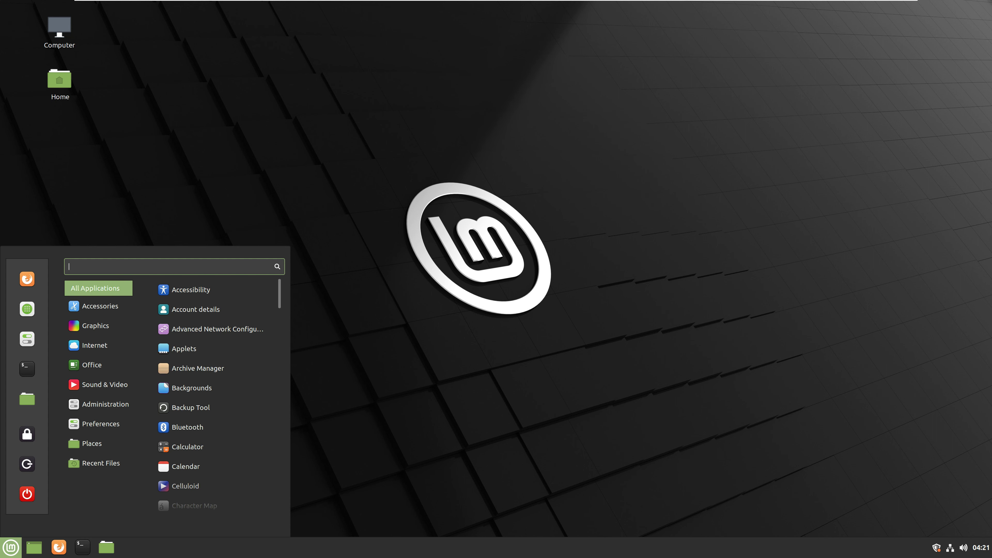
pyautogui.press('Right')
pyautogui.press('Down')
pyautogui.press('Down')
pyautogui.press('Down')
pyautogui.press('Down')
pyautogui.press('Down')
pyautogui.press('Down')
pyautogui.press('Down')
pyautogui.press('Down')
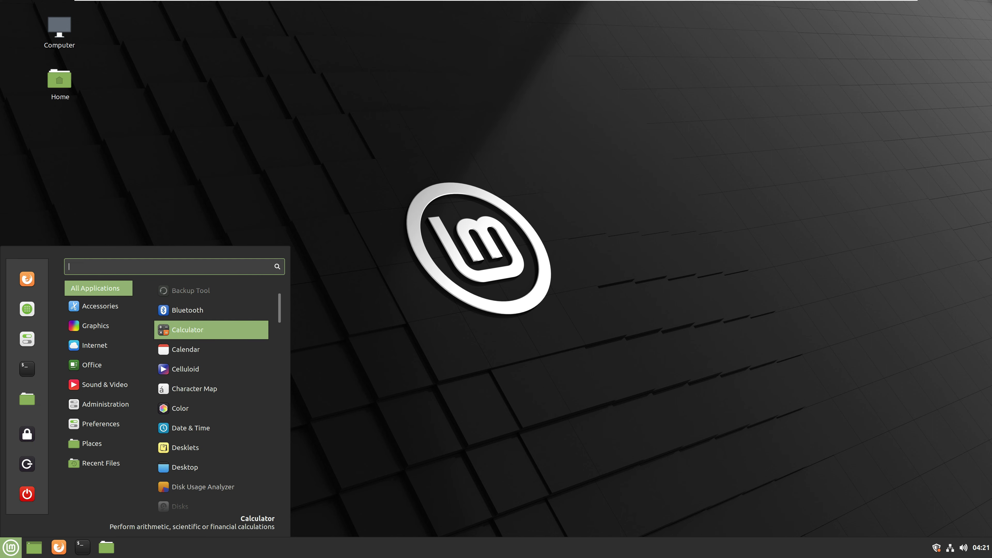
pyautogui.press('Down')
pyautogui.press('Down')
pyautogui.press('Down')
pyautogui.press('Down')
pyautogui.press('Down')
pyautogui.press('Down')
pyautogui.press('Down')
pyautogui.press('Down')
pyautogui.press('Down')
pyautogui.press('Down')
pyautogui.press('Down')
pyautogui.press('Down')
pyautogui.press('Down')
pyautogui.press('Down')
pyautogui.press('Down')
pyautogui.press('Down')
pyautogui.press('Down')
pyautogui.press('Down')
pyautogui.press('Down')
pyautogui.press('Down')
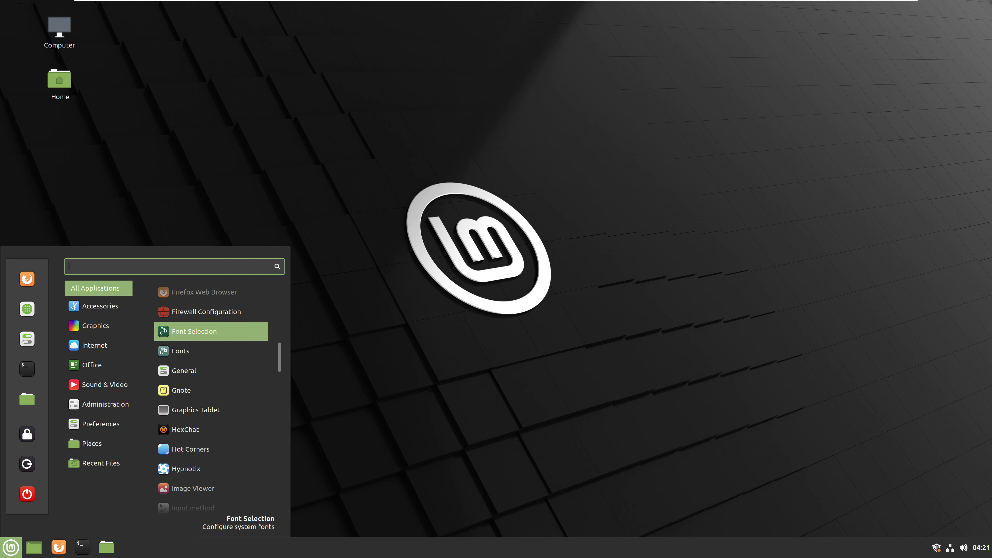
pyautogui.press('Down')
pyautogui.press('Down')
pyautogui.press('Down')
pyautogui.press('Down')
pyautogui.press('Down')
pyautogui.press('Down')
pyautogui.press('Down')
pyautogui.press('Down')
pyautogui.press('Down')
pyautogui.press('Down')
pyautogui.press('Down')
pyautogui.press('Down')
pyautogui.press('Down')
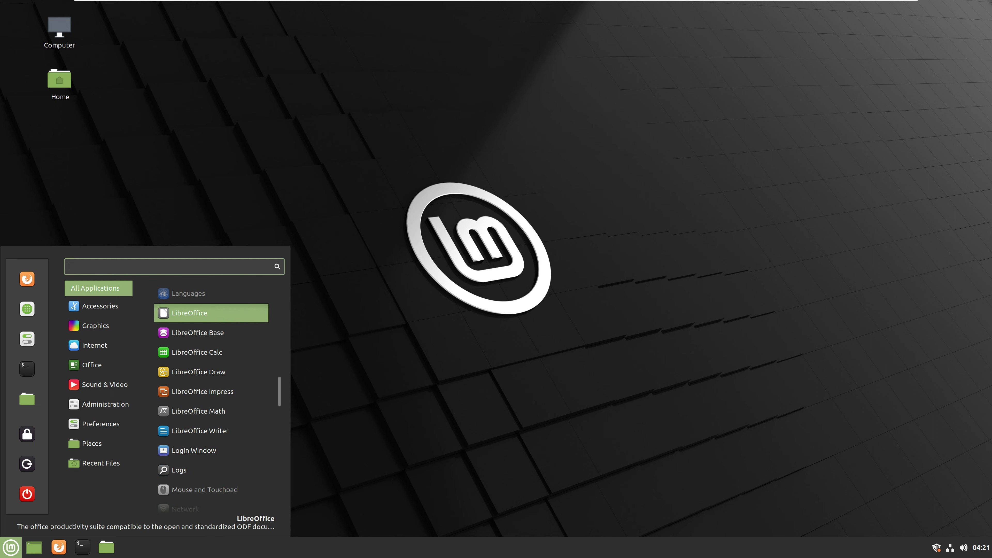
pyautogui.press('Down')
pyautogui.press('Down')
pyautogui.press('Down')
pyautogui.press('Down')
pyautogui.press('Down')
pyautogui.press('Down')
pyautogui.press('Down')
pyautogui.press('Down')
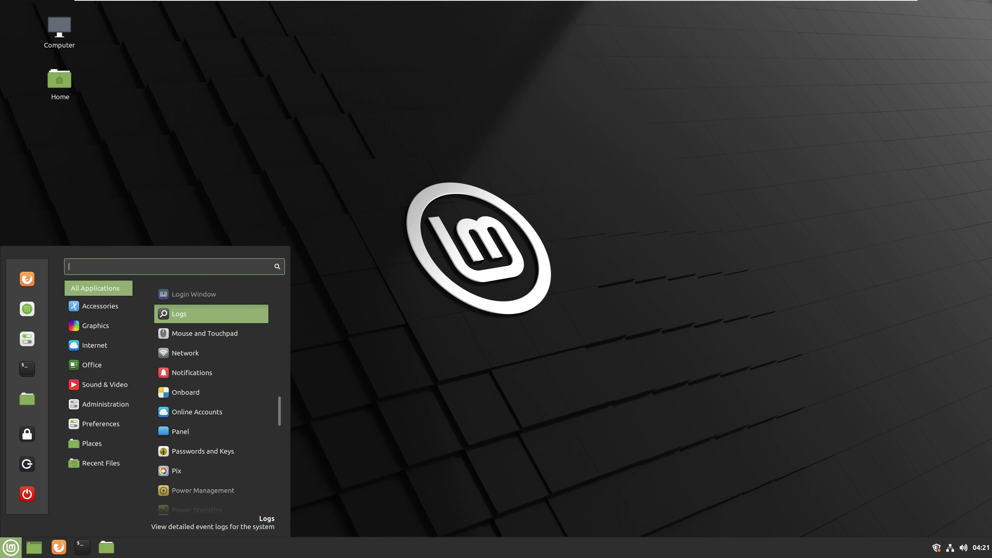
pyautogui.press('Down')
pyautogui.press('Down')
pyautogui.press('Down')
pyautogui.press('Down')
pyautogui.press('Down')
pyautogui.press('Down')
pyautogui.press('Down')
pyautogui.press('Down')
pyautogui.press('Down')
pyautogui.press('Down')
pyautogui.press('Down')
pyautogui.press('Down')
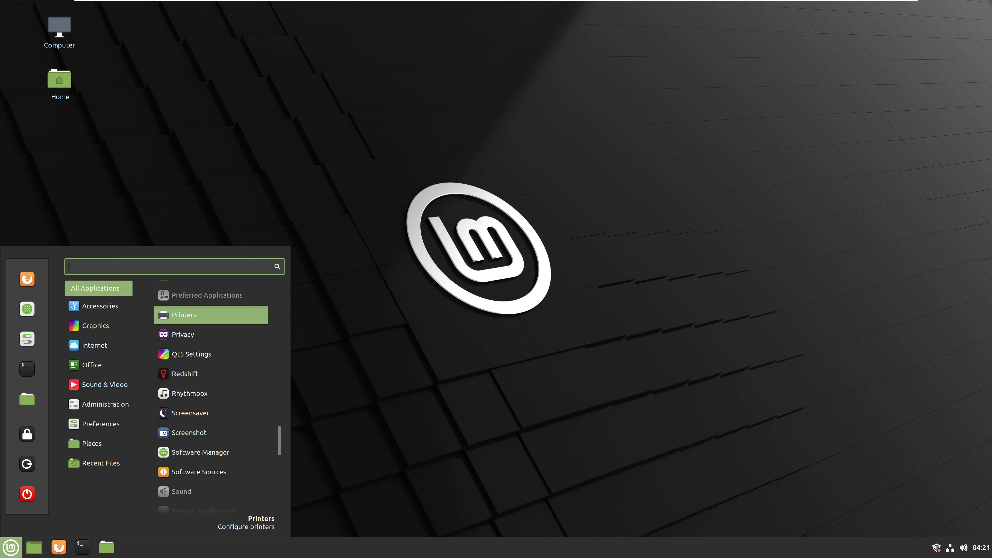
pyautogui.press('Down')
pyautogui.press('Down')
pyautogui.press('Down')
pyautogui.press('Down')
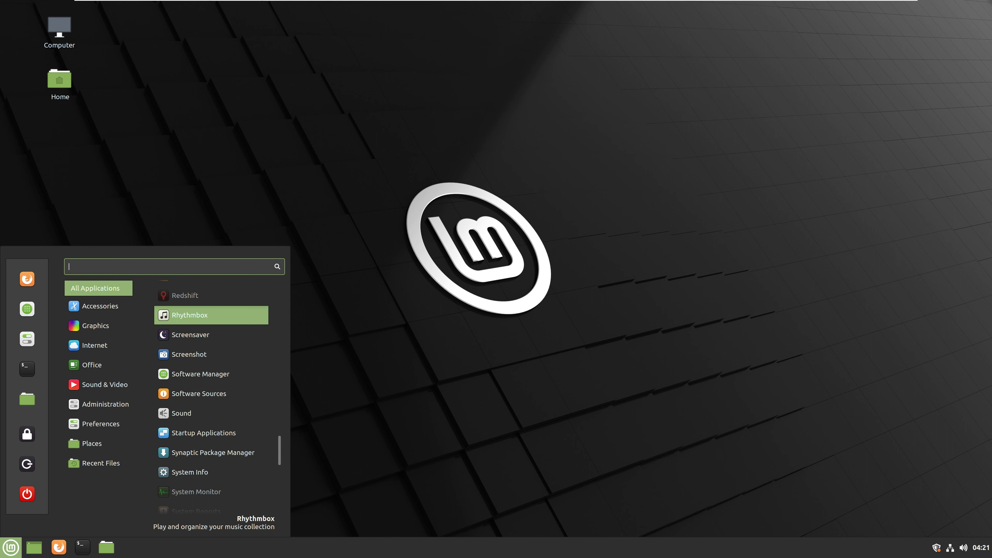
pyautogui.press('Down')
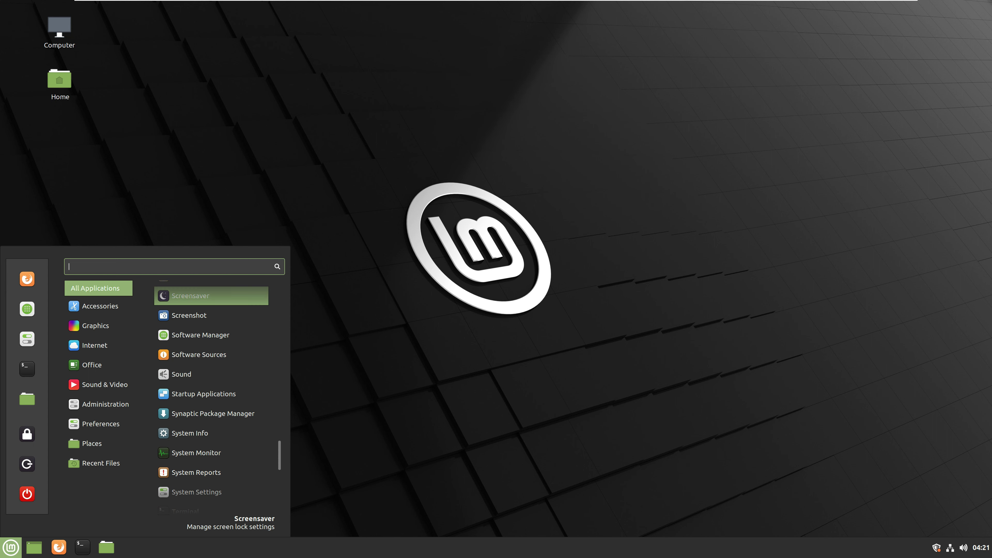
pyautogui.press('Down')
pyautogui.press('Down')
pyautogui.press('Down')
pyautogui.press('Down')
pyautogui.press('Down')
pyautogui.press('Down')
pyautogui.press('Down')
pyautogui.press('Down')
pyautogui.press('Down')
pyautogui.press('Down')
pyautogui.press('Down')
pyautogui.press('Down')
pyautogui.press('Down')
pyautogui.press('Down')
pyautogui.press('Down')
pyautogui.press('Down')
pyautogui.press('Down')
pyautogui.press('Down')
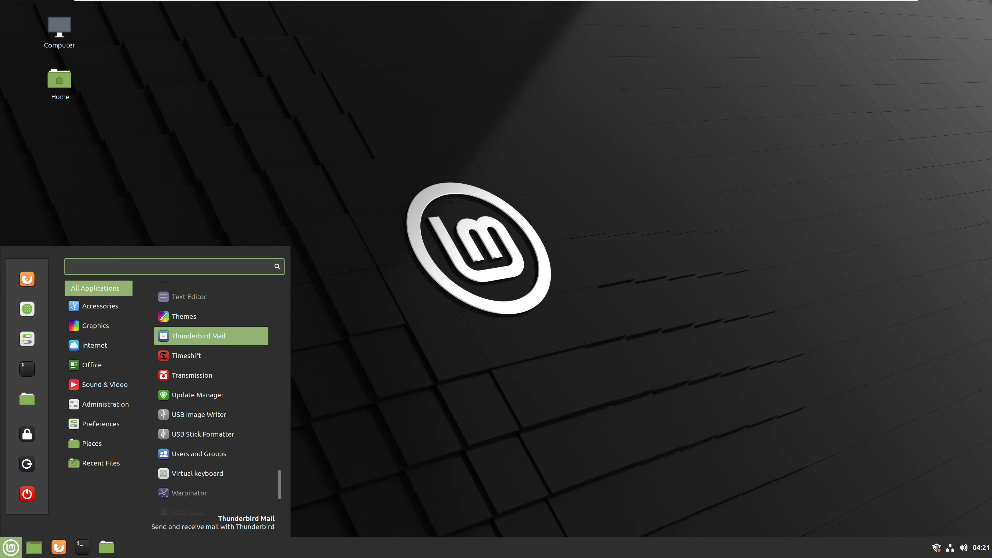
# Go back up the list of all applications and launch System Monitor
pyautogui.press('Up')
pyautogui.press('Up')
pyautogui.press('Up')
pyautogui.press('Up')
pyautogui.press('Up')
pyautogui.press('Up')
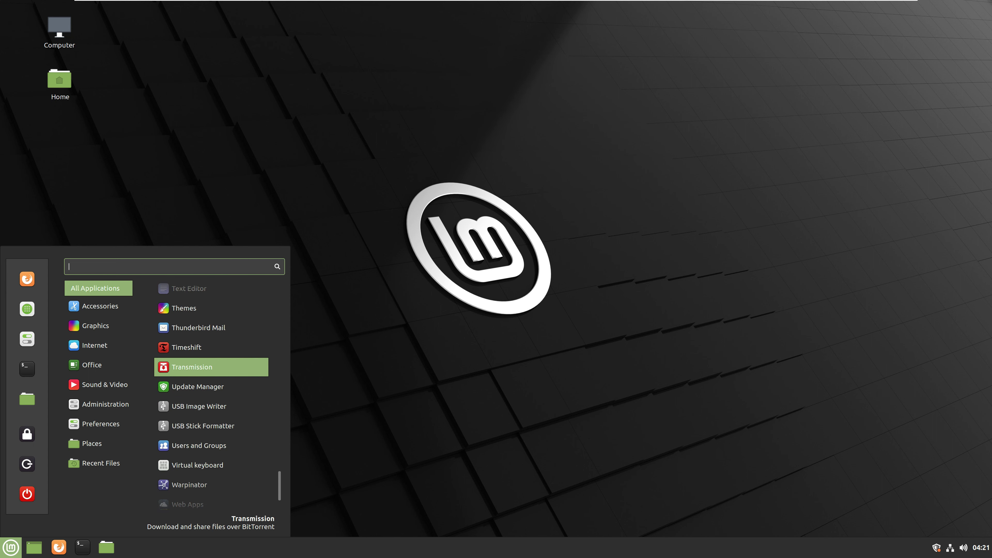
pyautogui.press('Down')
pyautogui.press('Up')
pyautogui.press('Up')
pyautogui.press('Up')
pyautogui.press('Up')
pyautogui.press('Up')
pyautogui.press('Up')
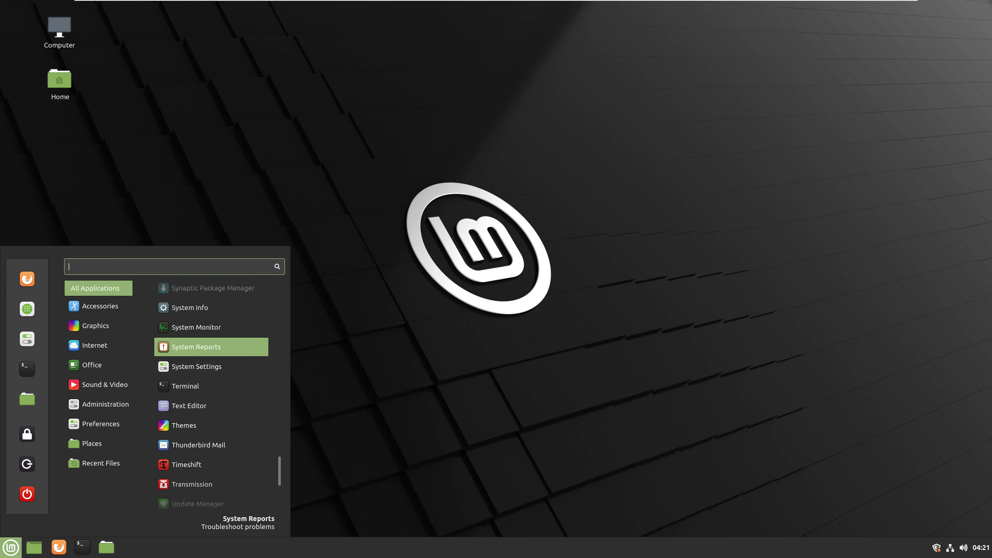
pyautogui.press('Down')
pyautogui.press('Return')
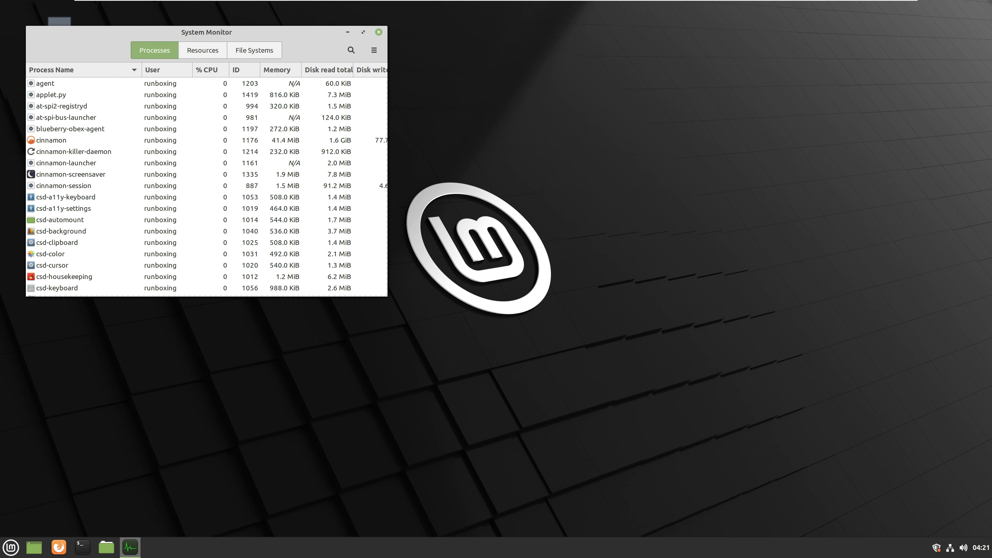
# Move System Monitor towards the desktop's centre, view its Resources, File Systems and Processes pages, and close it
pyautogui.moveTo(203, 32); pyautogui.dragTo(465, 135)
pyautogui.click(464, 153)
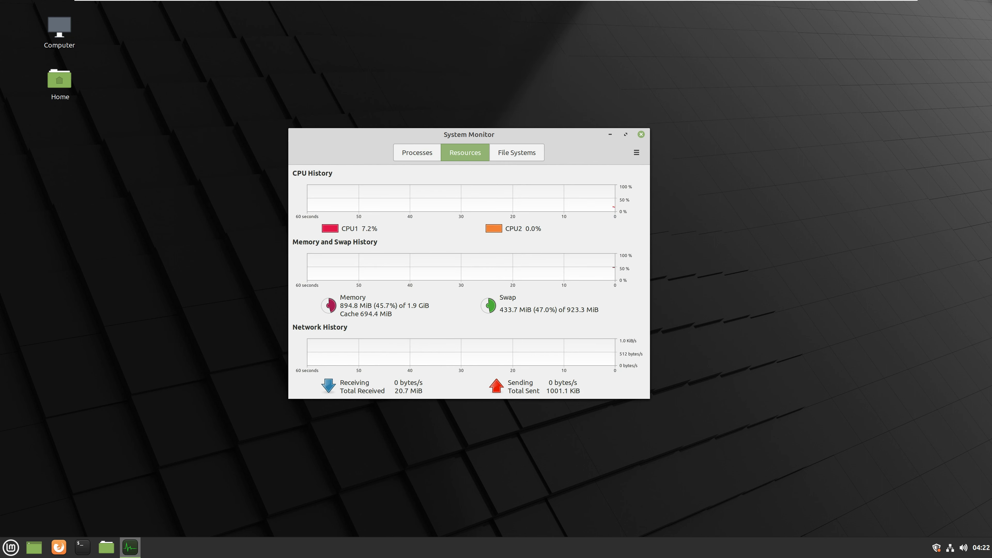
pyautogui.hotkey('alt', '3')
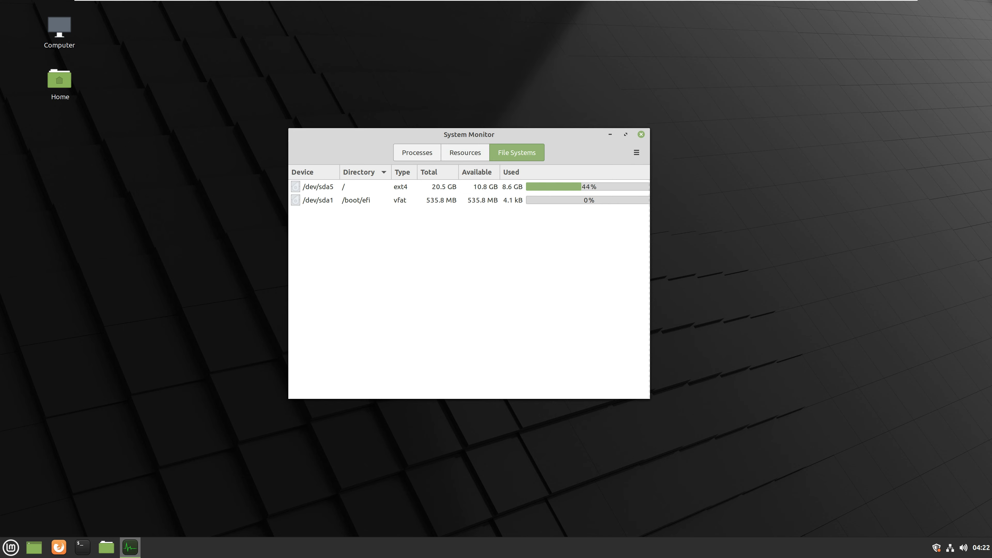
pyautogui.hotkey('alt', '2')
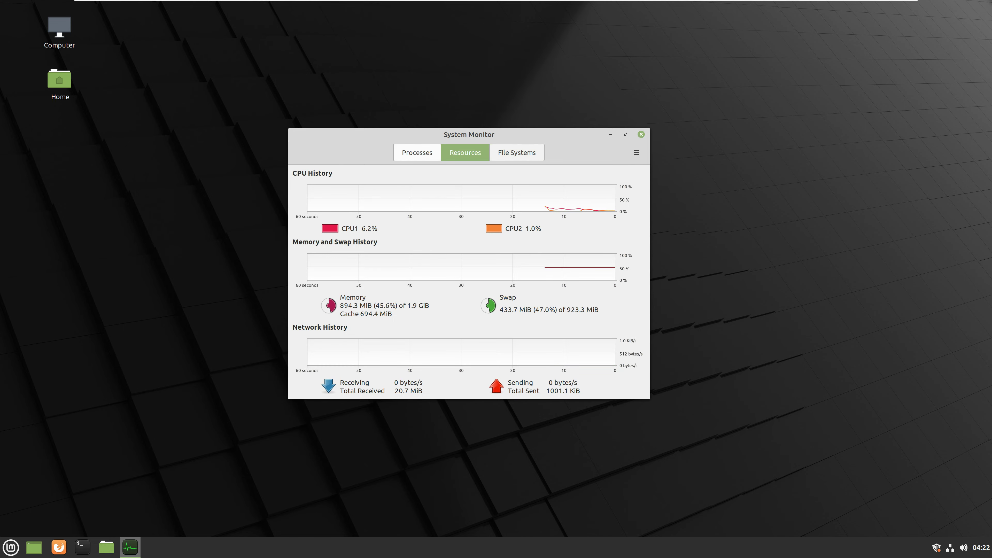
pyautogui.hotkey('alt', '1')
pyautogui.click(640, 134)
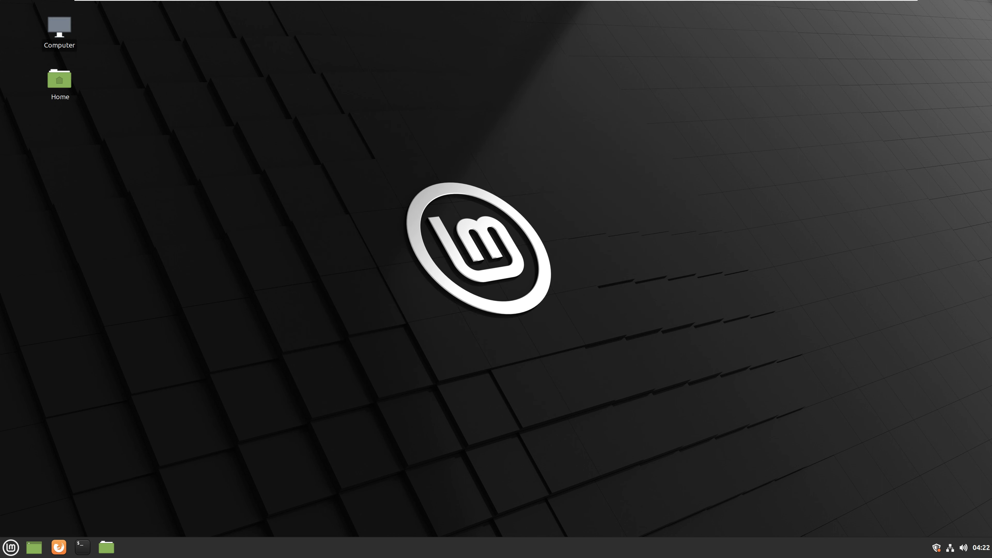
# Open the Computer location from the desktop and look through the Downloads folder and the root file system's folders
pyautogui.rightClick(89, 49)
pyautogui.press('Return')
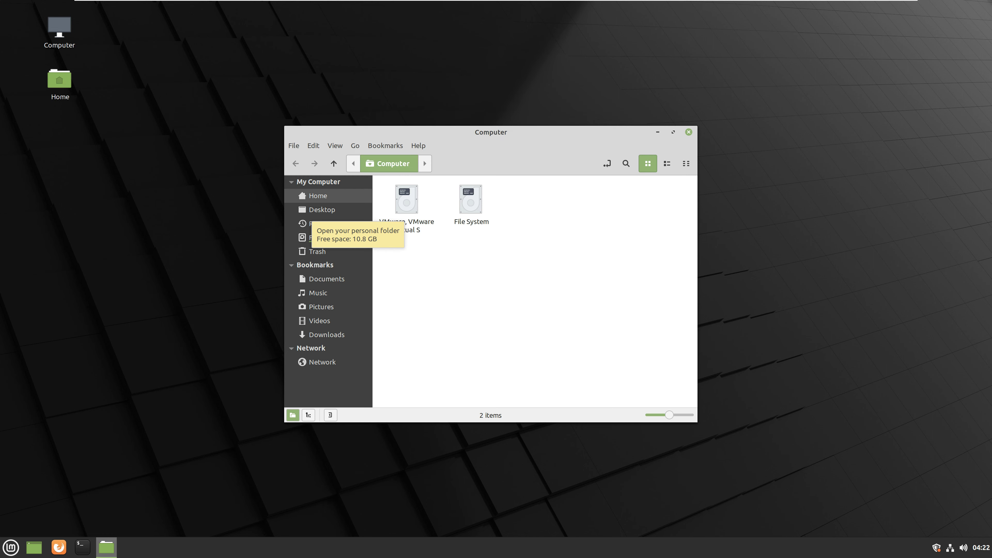
pyautogui.click(326, 237)
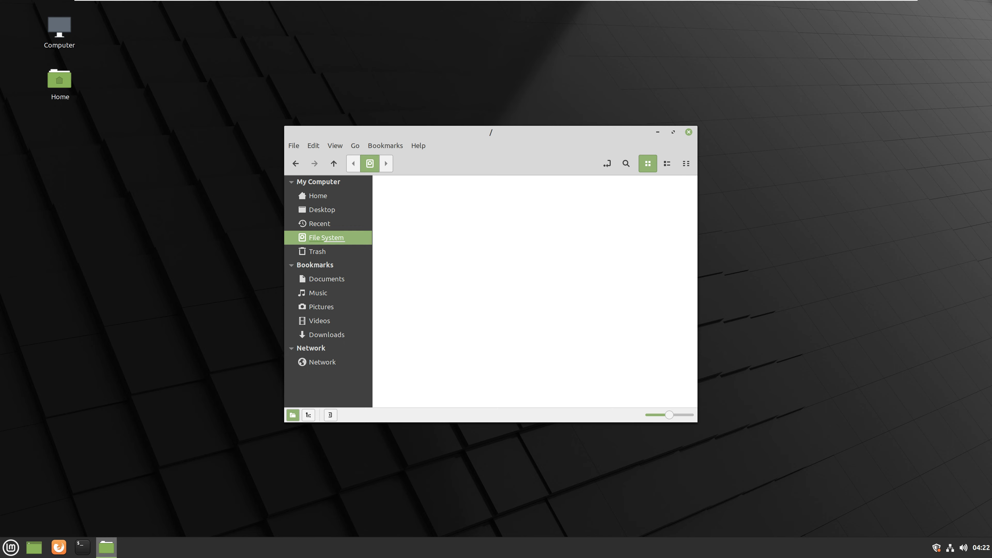
pyautogui.click(326, 335)
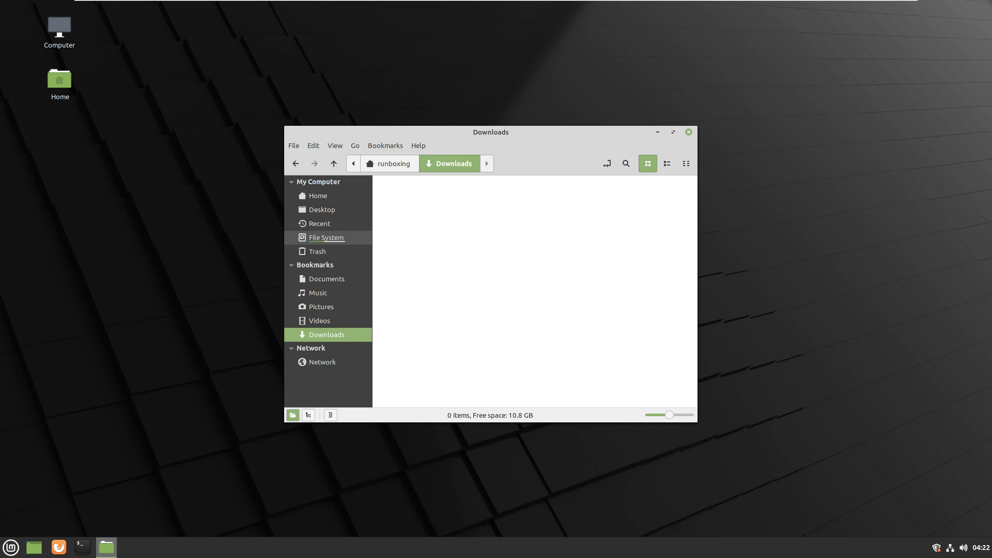
pyautogui.click(326, 237)
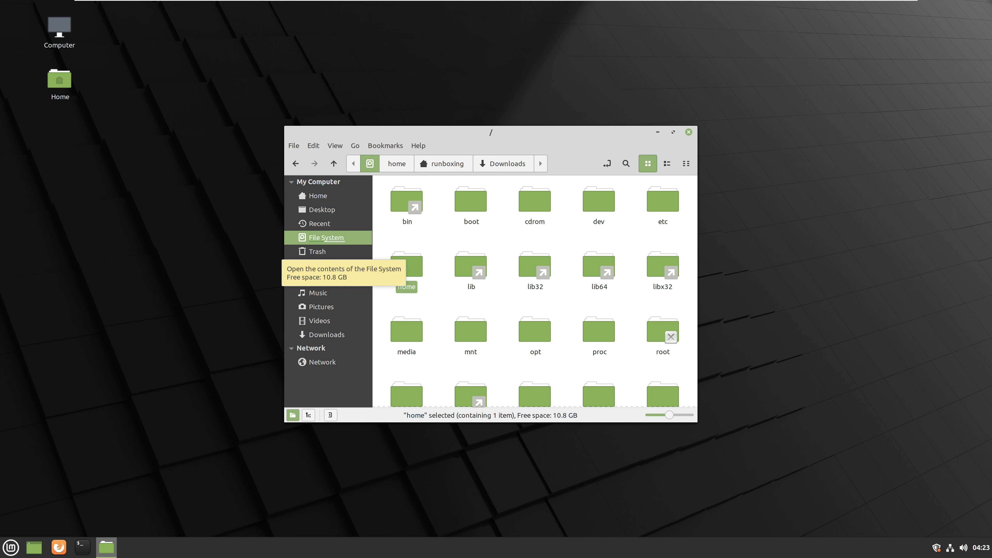
pyautogui.scroll(-3, 535, 291)
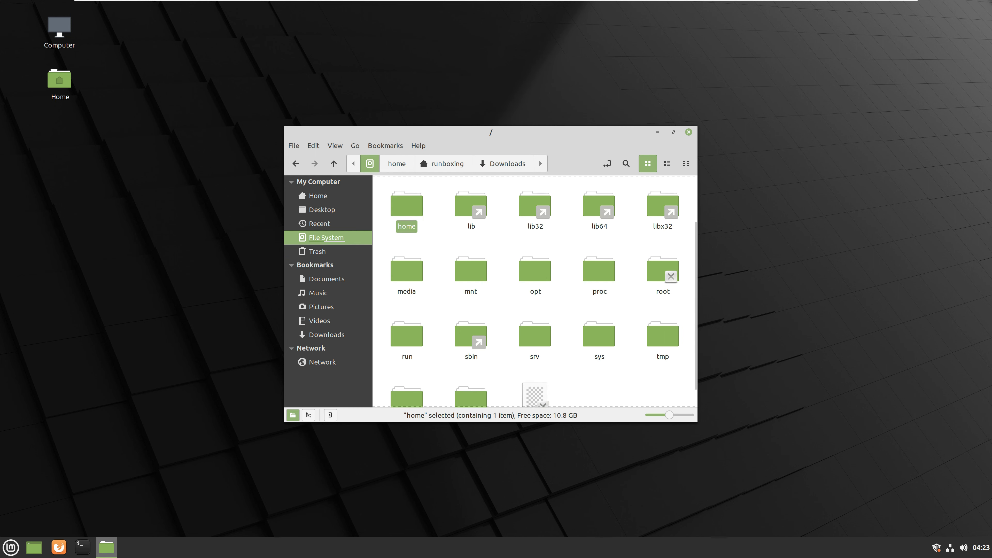
# Finish looking over the root file system's folders, view the Home folder, and close the file manager
pyautogui.scroll(3, 534, 291)
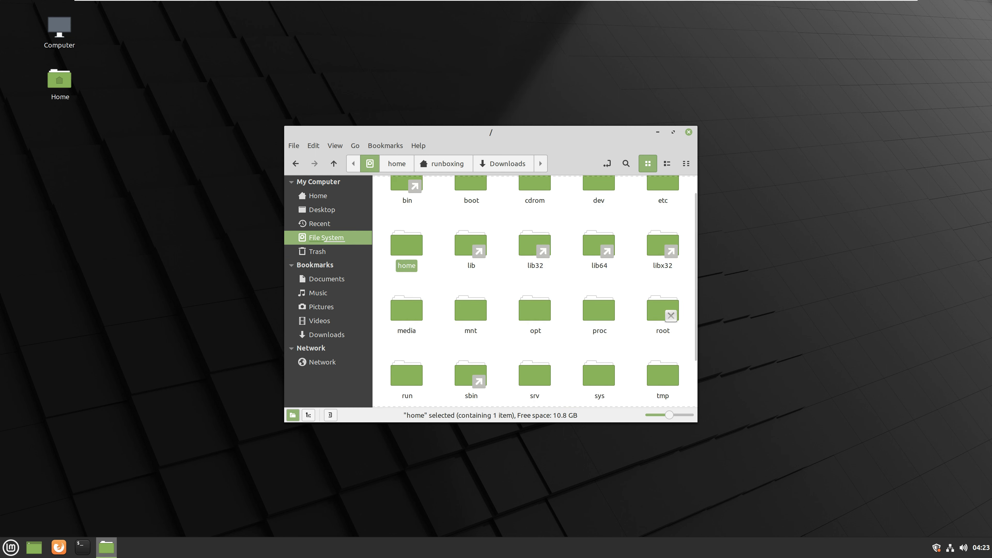
pyautogui.click(318, 196)
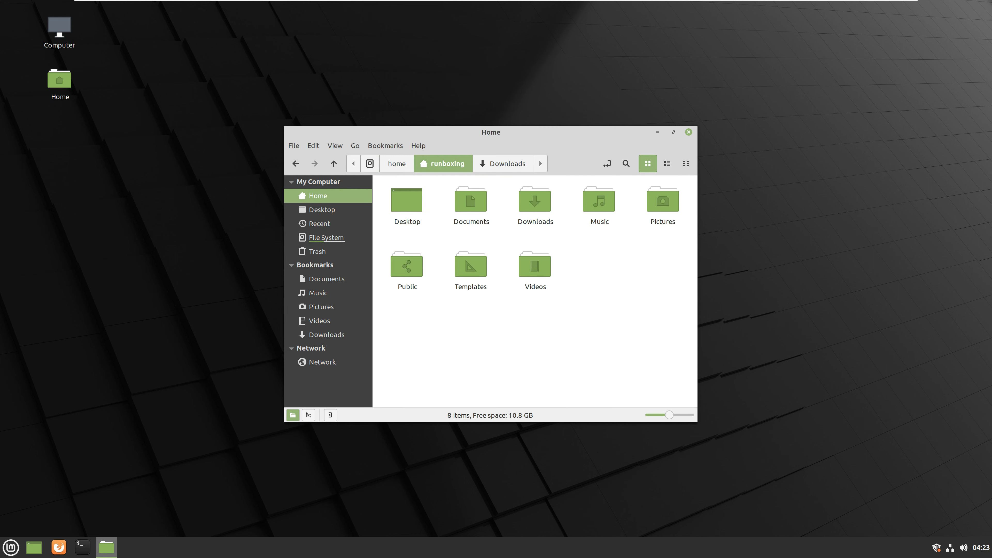
pyautogui.click(688, 132)
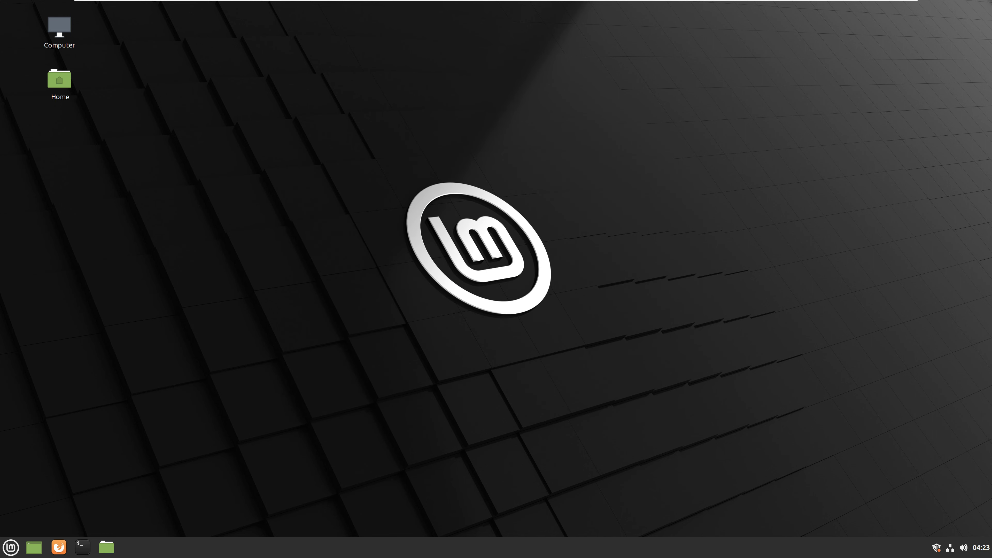
# Open the desktop background settings and apply the green tiled wallpaper with the slanted logo from the Linux Mint collection
pyautogui.rightClick(681, 133)
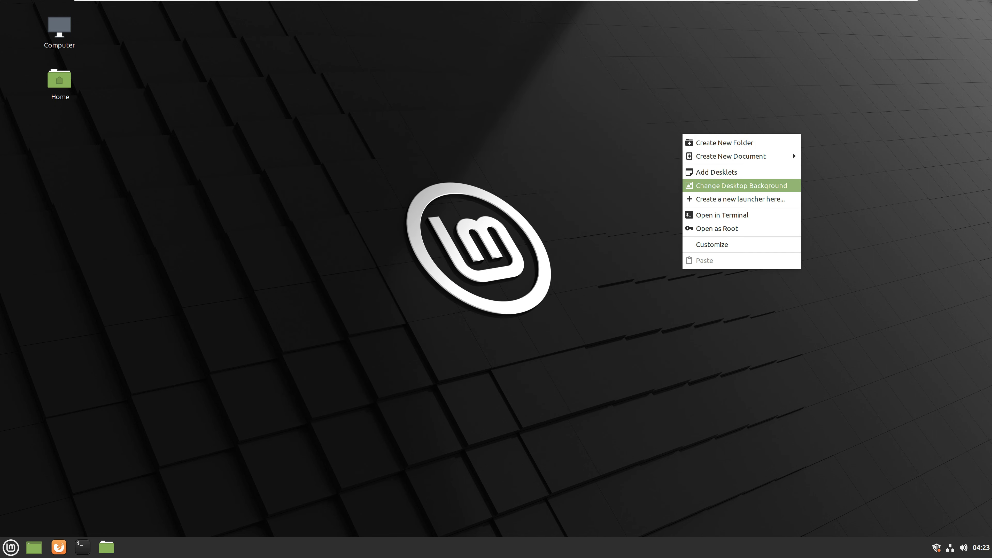
pyautogui.click(723, 185)
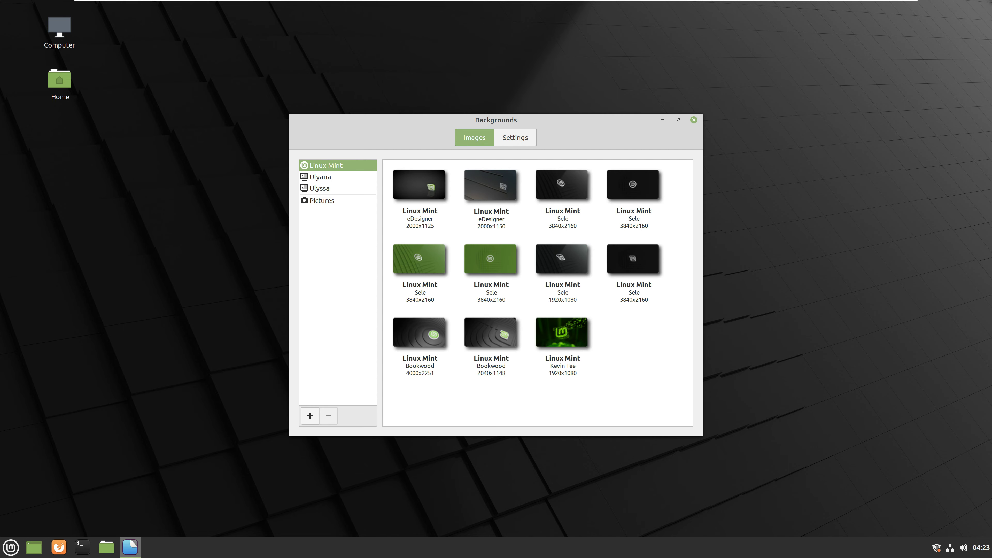
pyautogui.click(419, 258)
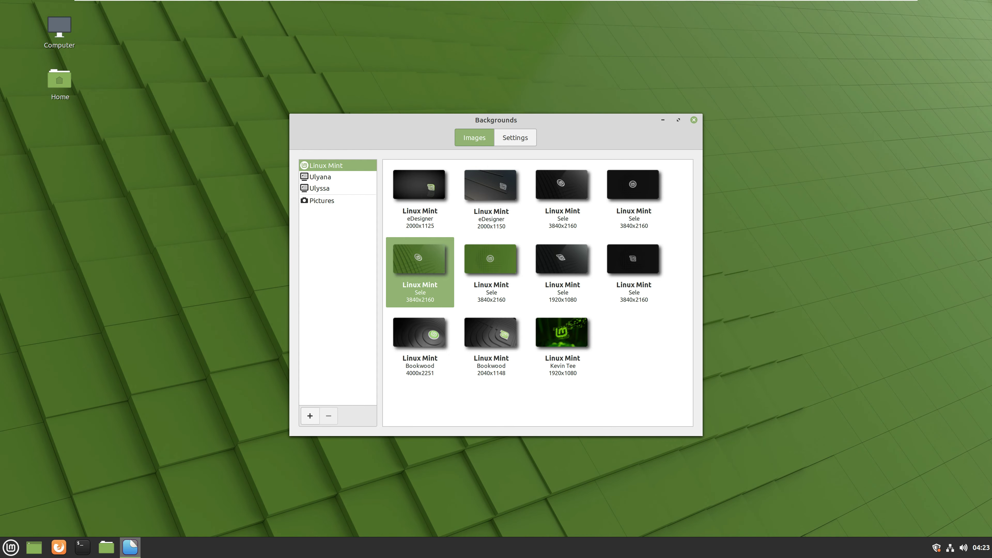
# Try the Kyoto and Wave wallpapers from the Ulyana collection, moving the Backgrounds window aside to see the desktop
pyautogui.click(320, 177)
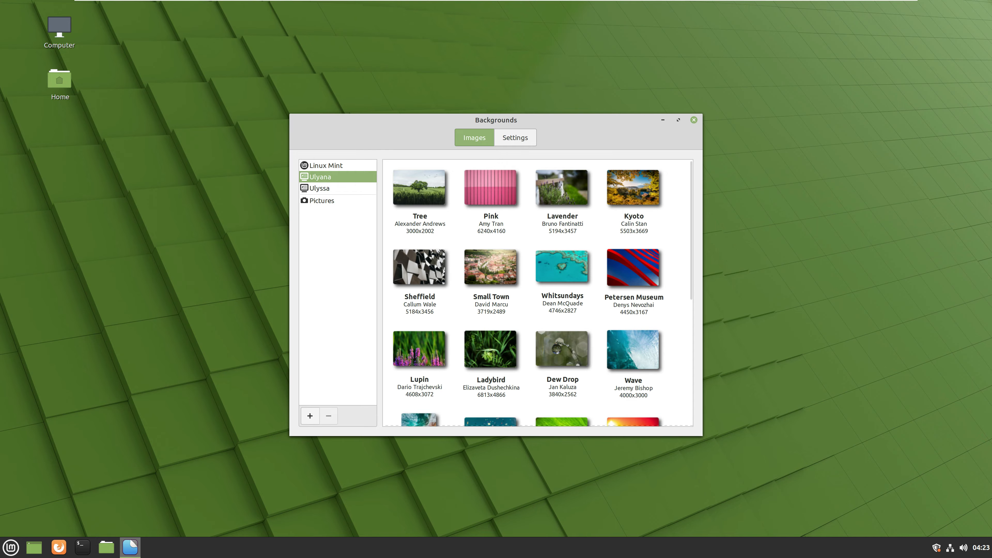
pyautogui.click(634, 187)
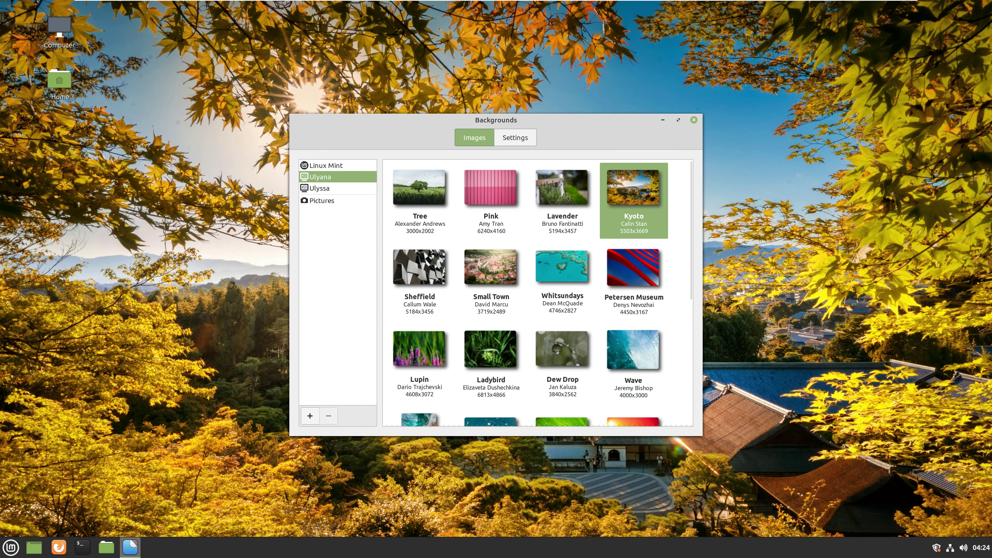
pyautogui.moveTo(515, 120); pyautogui.dragTo(895, 46)
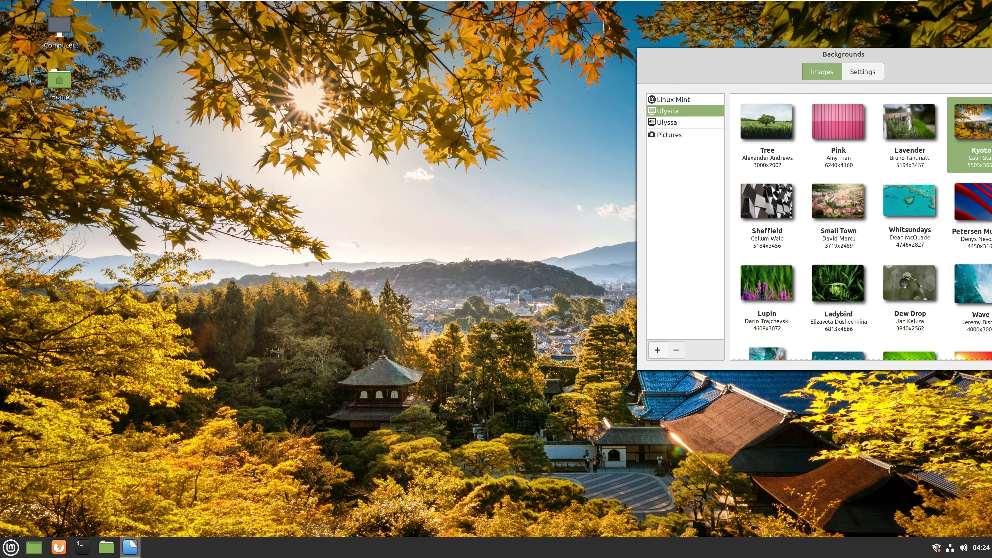
pyautogui.click(762, 292)
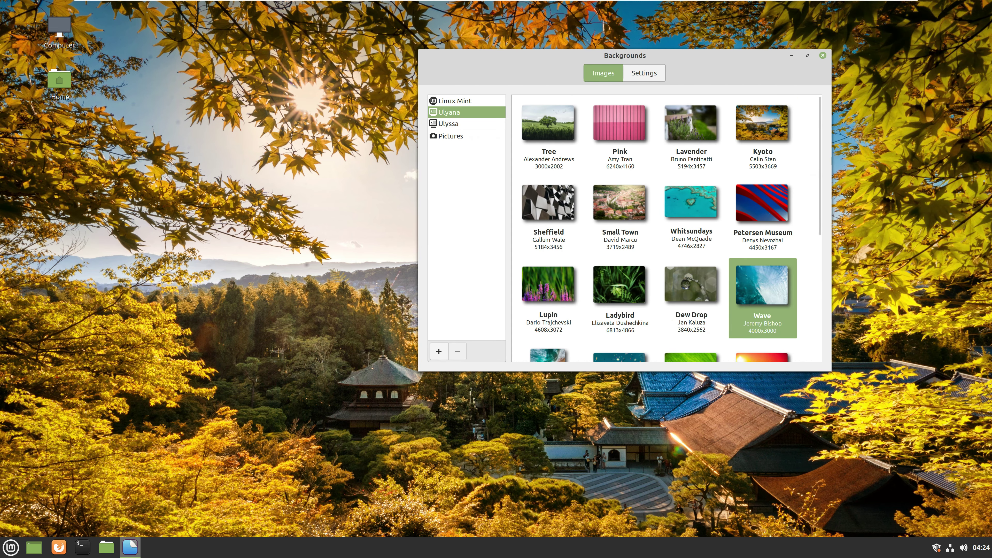
# Try the Confetti, Desert and Sheffield wallpapers from the Ulyana collection
pyautogui.scroll(-2, 666, 228)
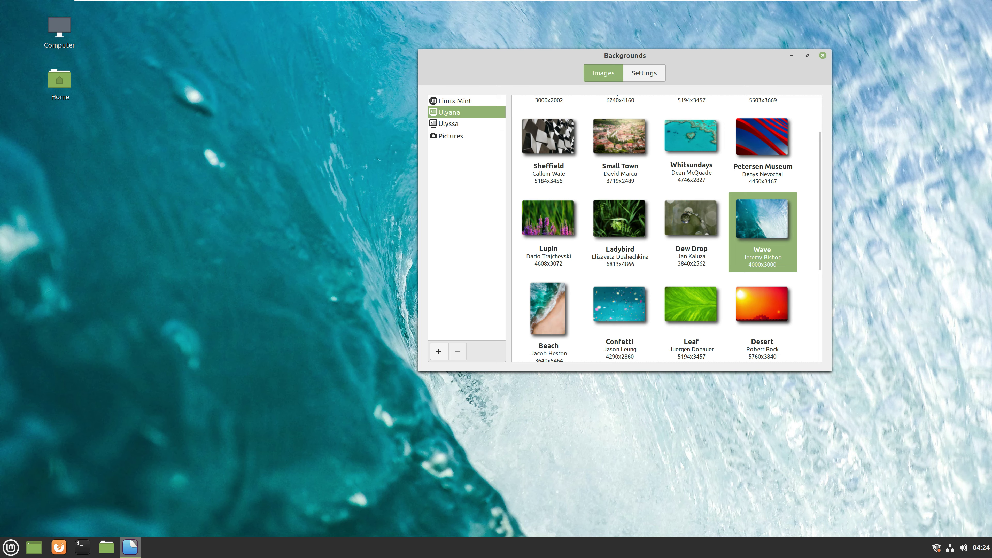
pyautogui.click(619, 309)
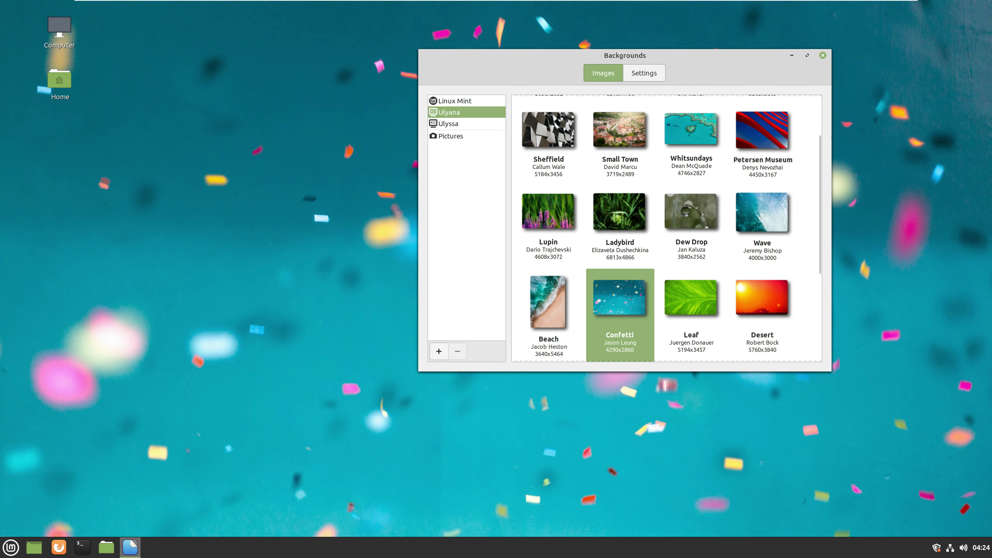
pyautogui.click(762, 304)
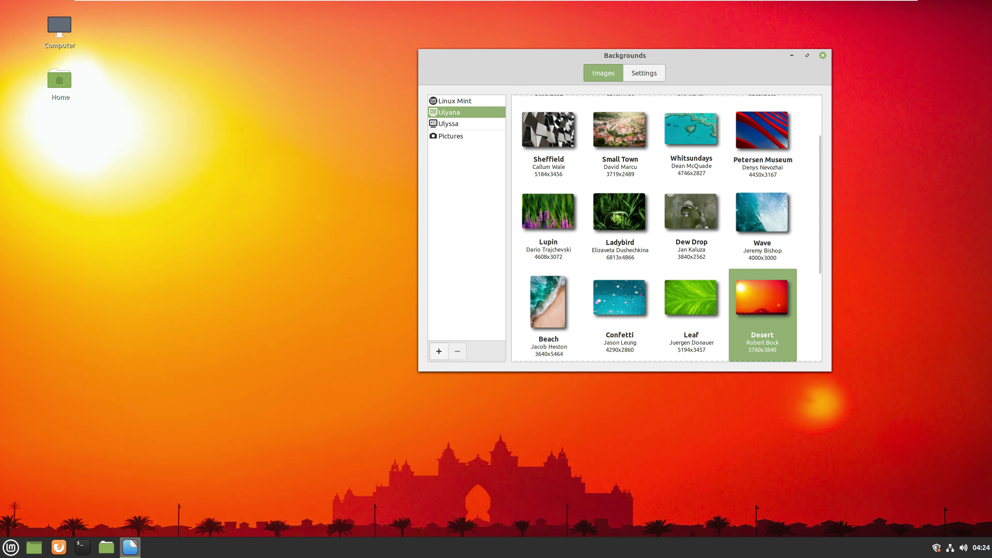
pyautogui.click(620, 304)
pyautogui.scroll(2, 666, 228)
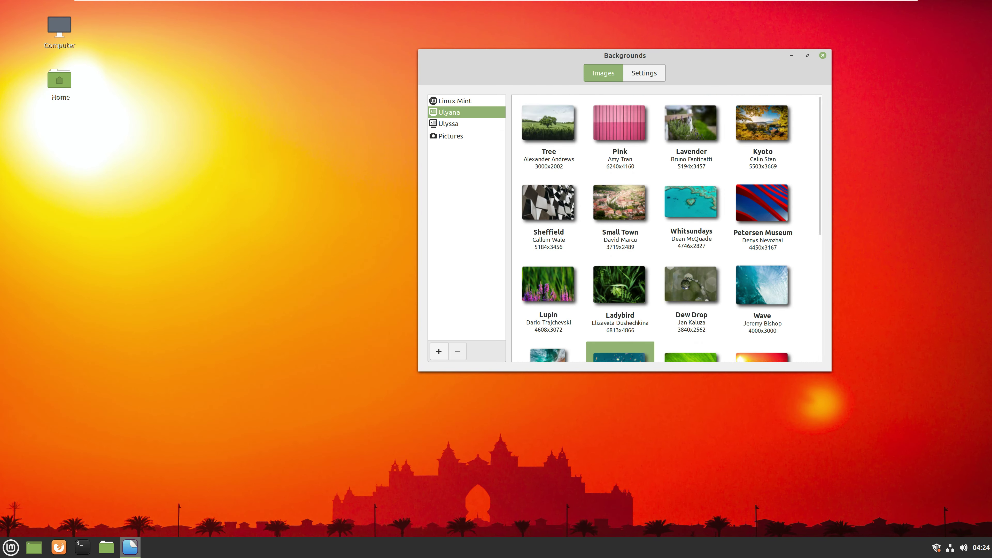
pyautogui.click(549, 215)
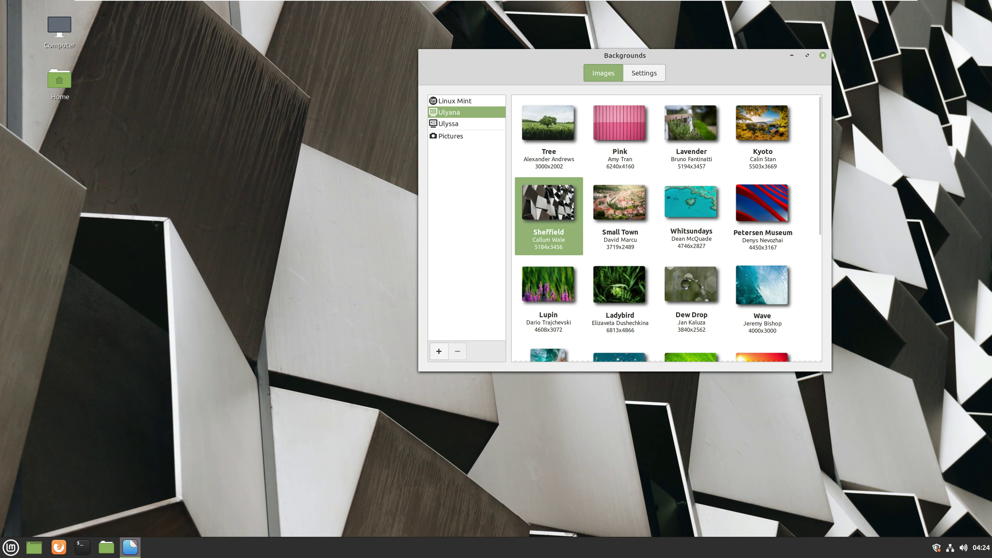
# Set the desktop background to Big Sur from the Ulyssa collection and close the Backgrounds window
pyautogui.click(448, 123)
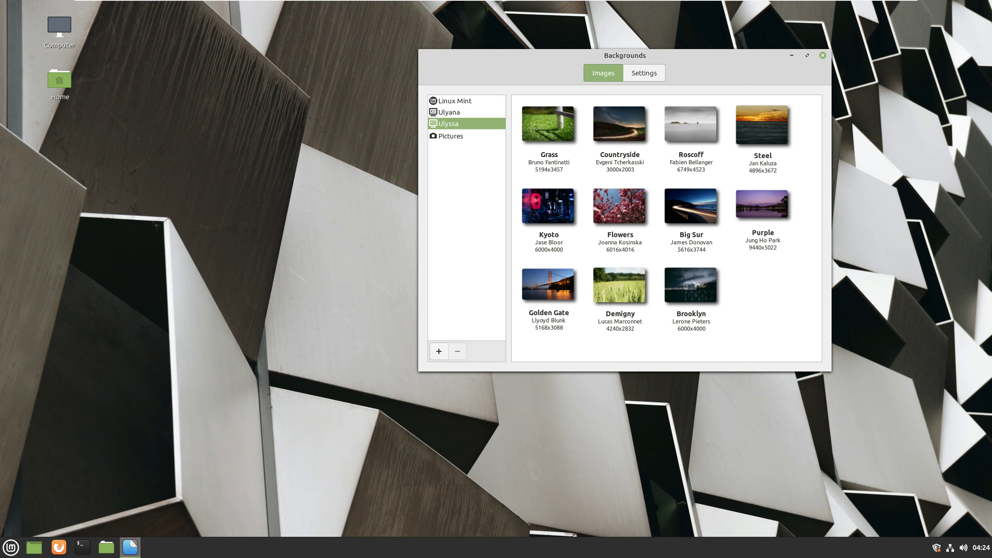
pyautogui.click(690, 219)
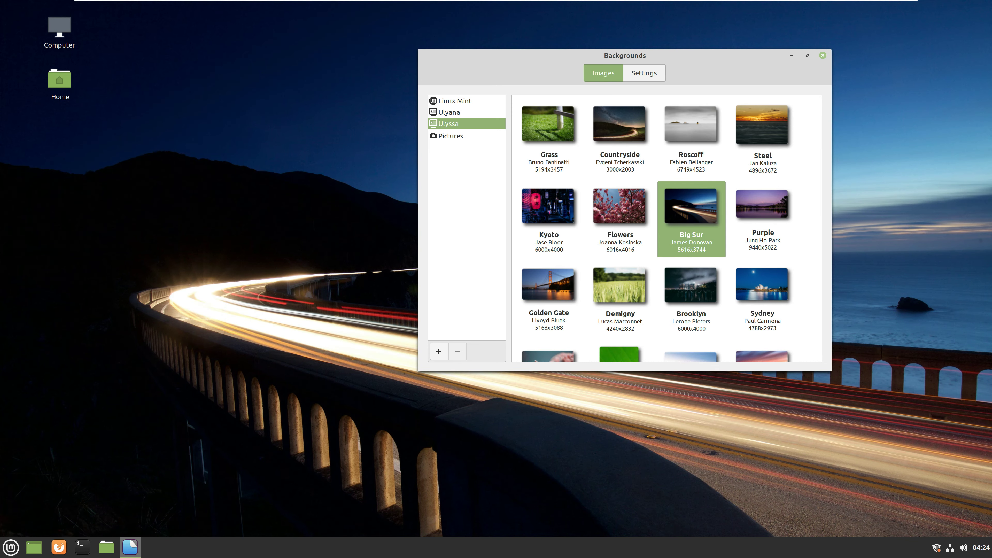
pyautogui.click(822, 55)
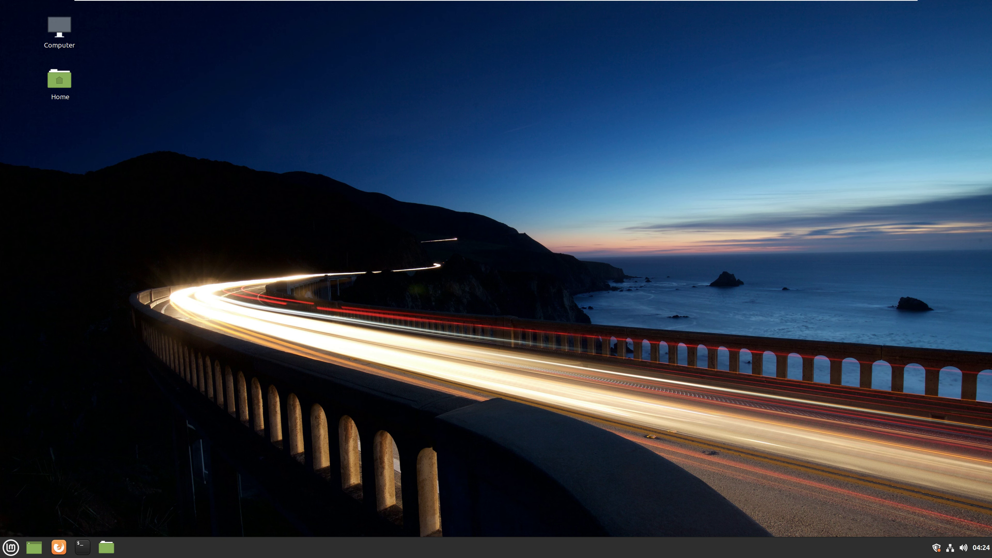
# Open System Settings, view the General page's compositor and miscellaneous options, and return to the overview
pyautogui.click(11, 547)
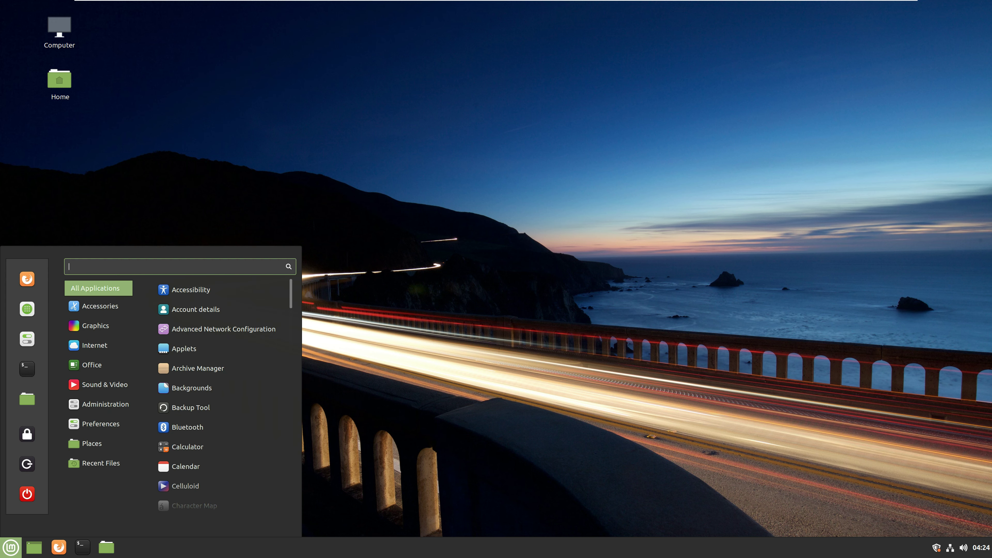
pyautogui.click(26, 338)
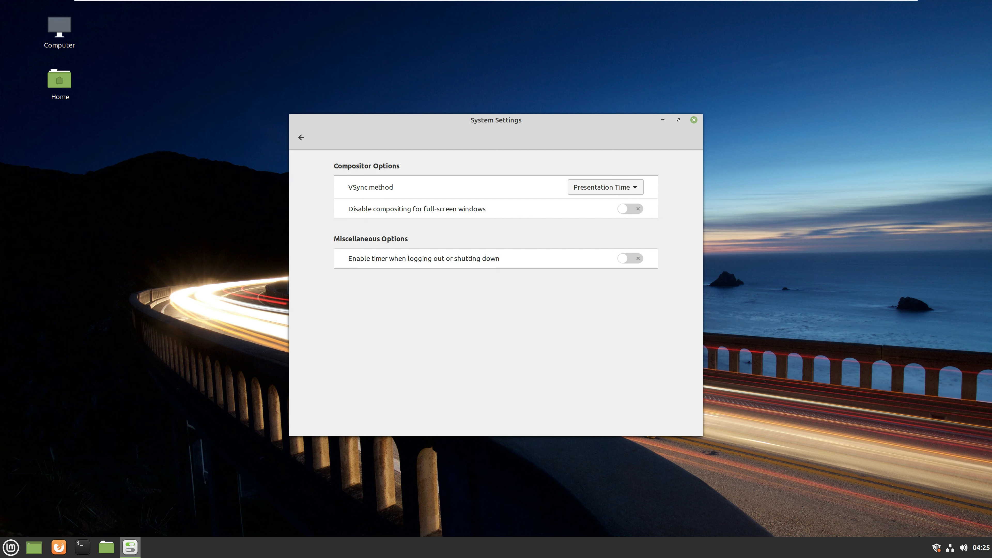
pyautogui.click(301, 137)
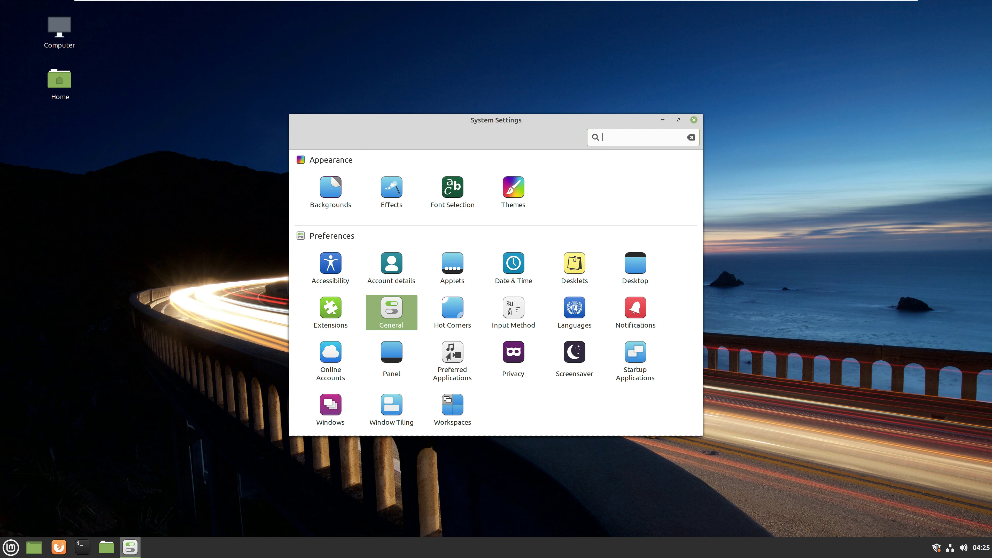
# View the Privacy page and the Account details page in System Settings, returning to the overview
pyautogui.press('Return')
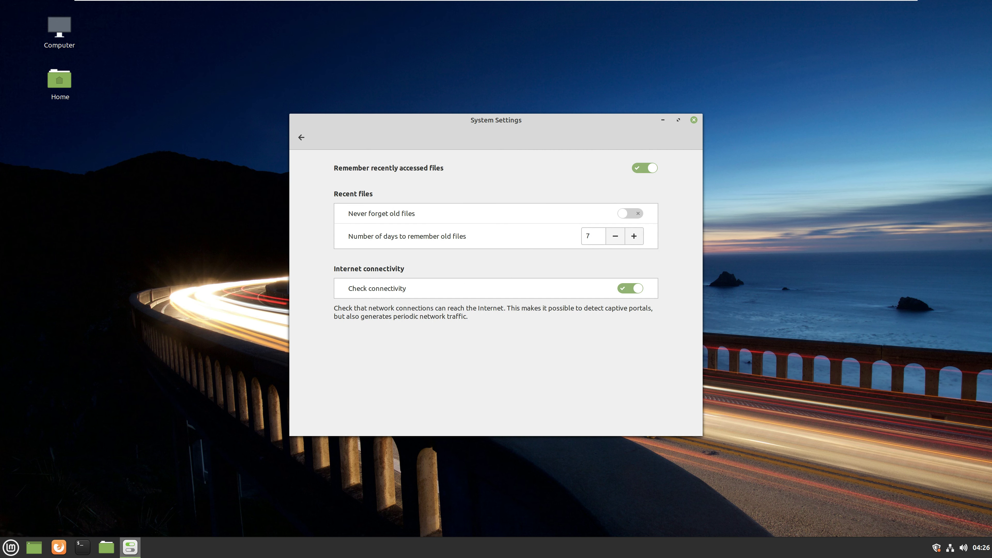
pyautogui.click(301, 137)
pyautogui.click(393, 268)
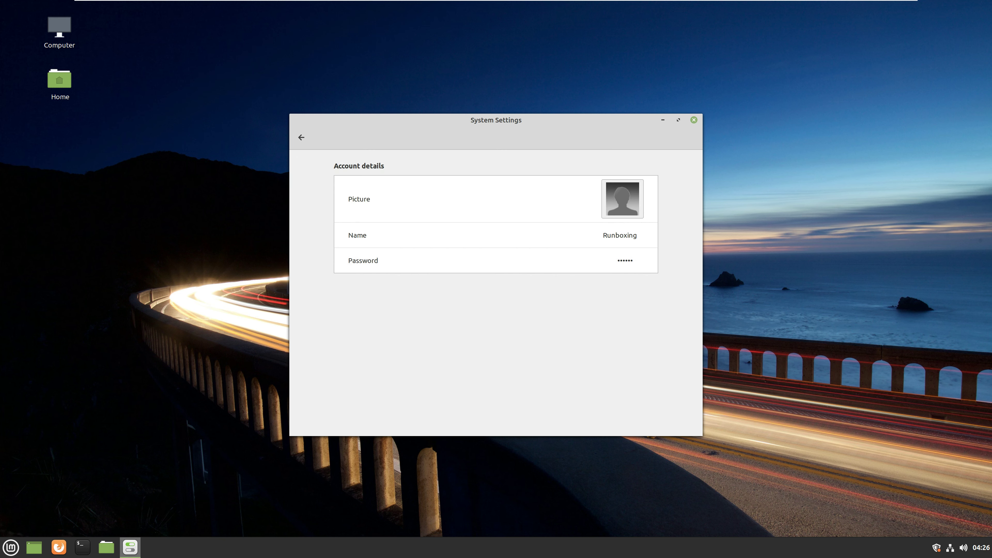
pyautogui.click(301, 138)
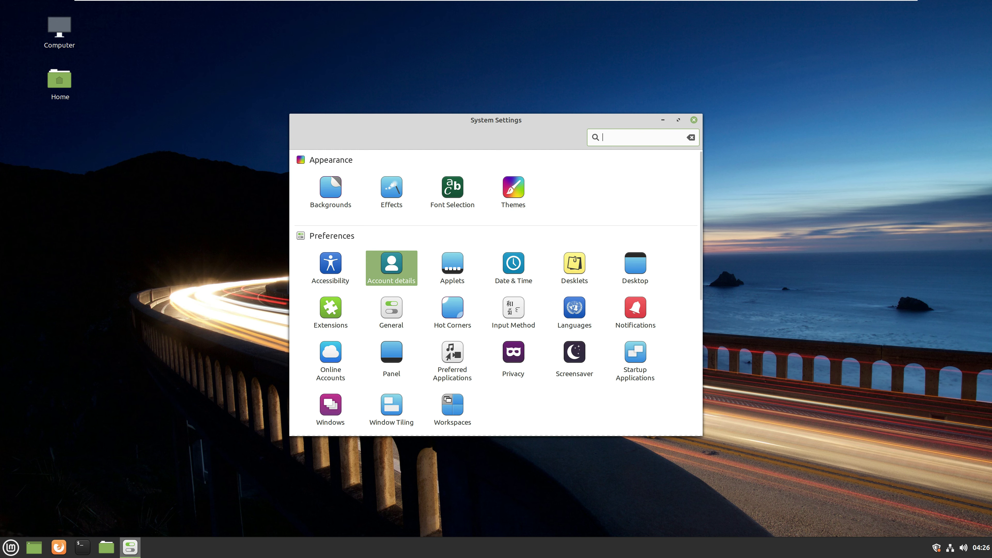
# View the Effects customization page and the Themes page, and close System Settings
pyautogui.press('Up')
pyautogui.press('Return')
pyautogui.click(525, 137)
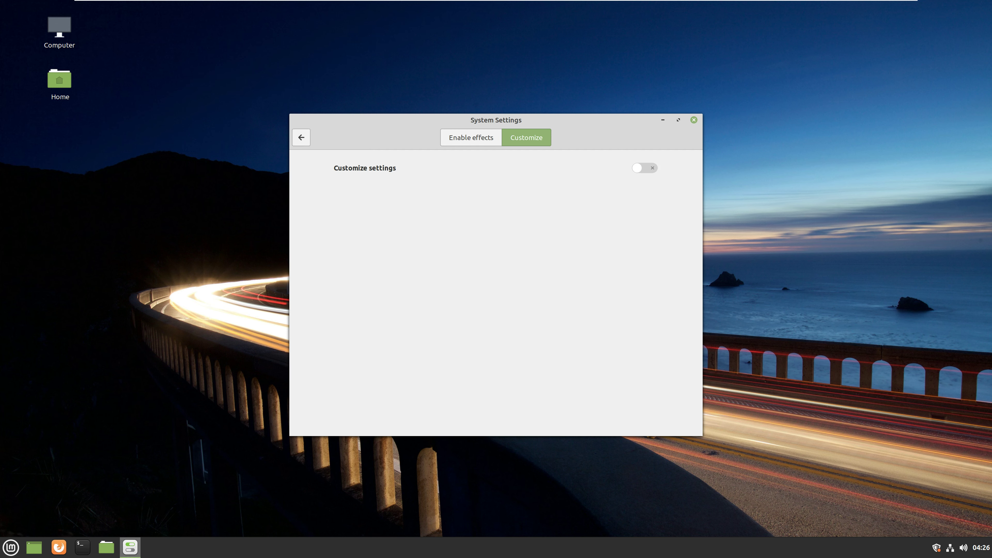
pyautogui.click(301, 137)
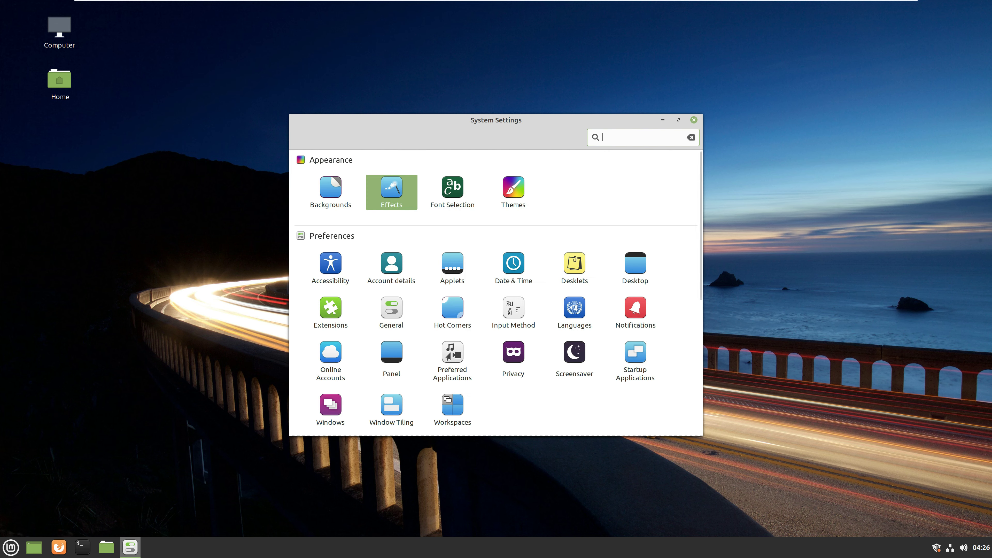
pyautogui.click(513, 192)
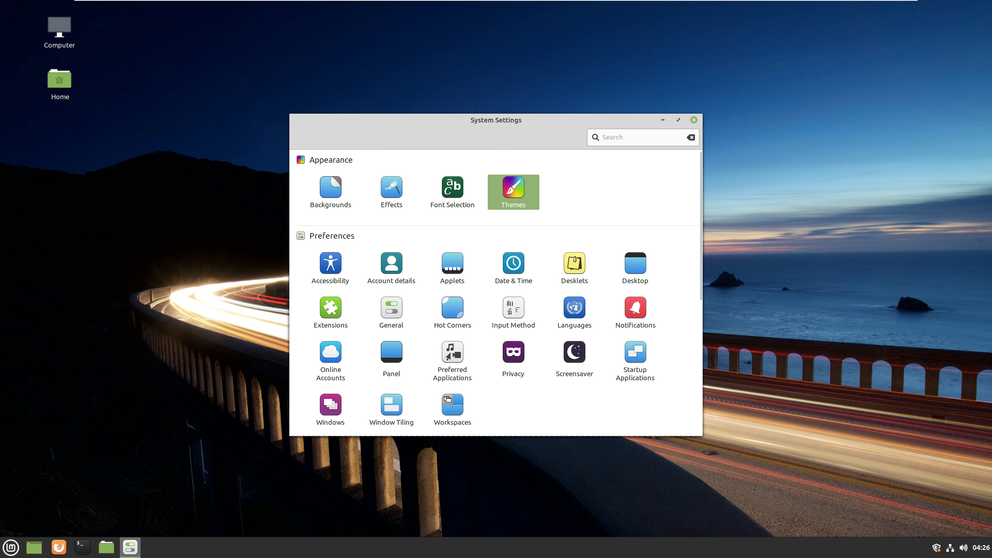
pyautogui.press('Return')
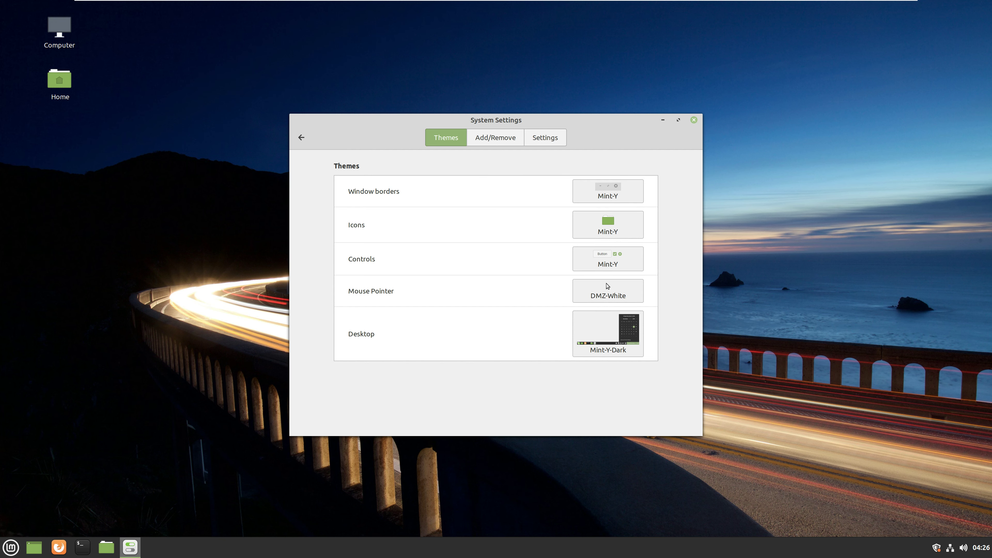
pyautogui.hotkey('alt', 'F4')
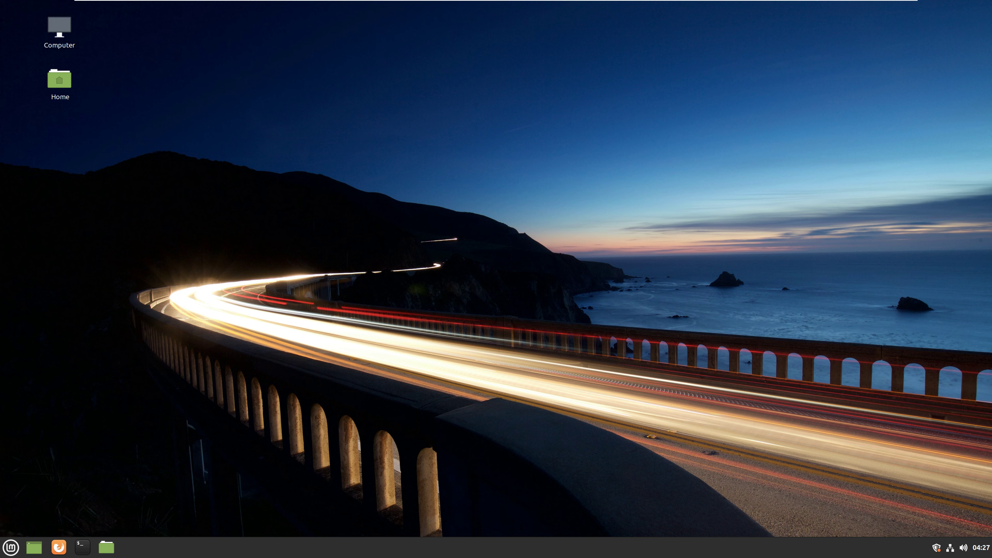
# Open the application menu and look through the Accessories, Graphics and Internet categories
pyautogui.click(11, 547)
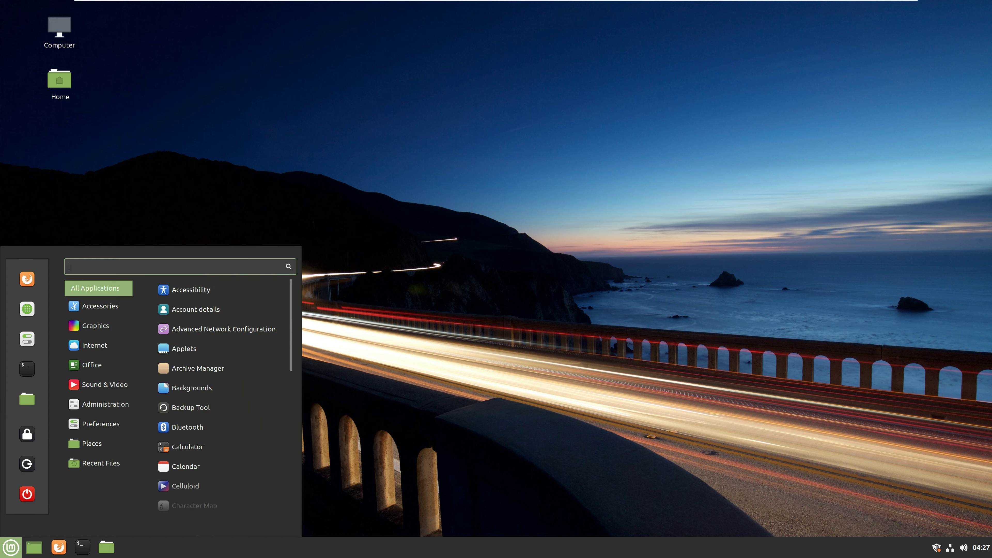
pyautogui.moveTo(98, 462)
pyautogui.moveTo(98, 306)
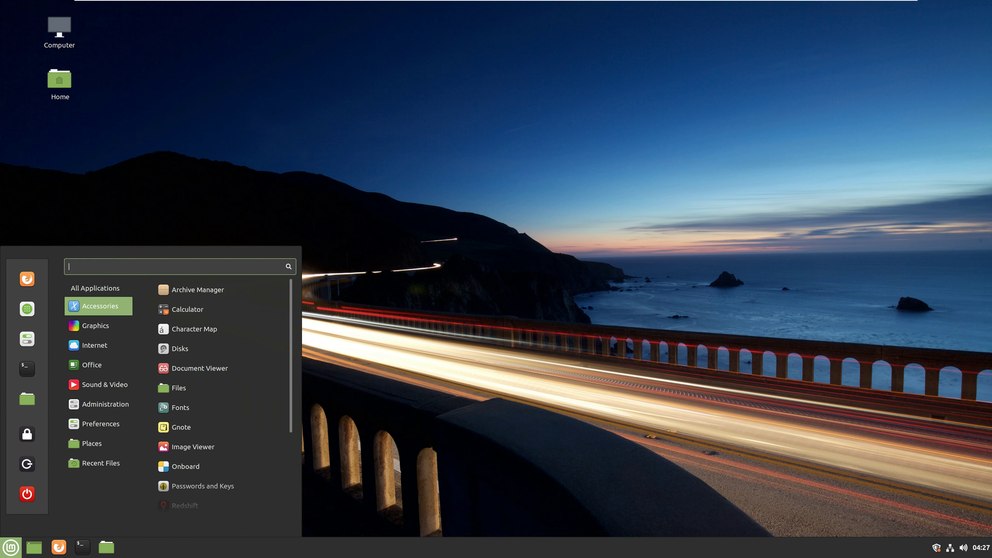
pyautogui.scroll(-3, 222, 369)
pyautogui.moveTo(98, 326)
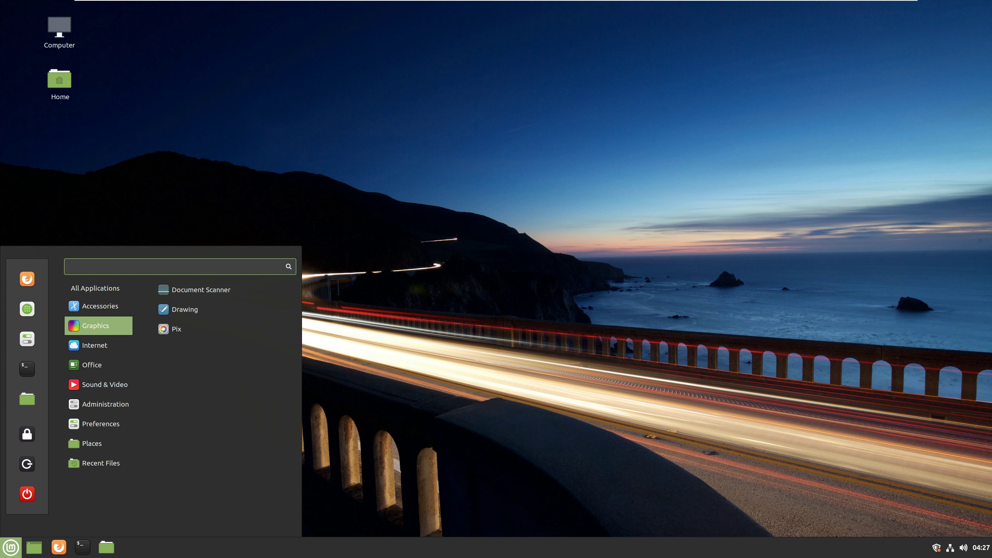
pyautogui.moveTo(97, 345)
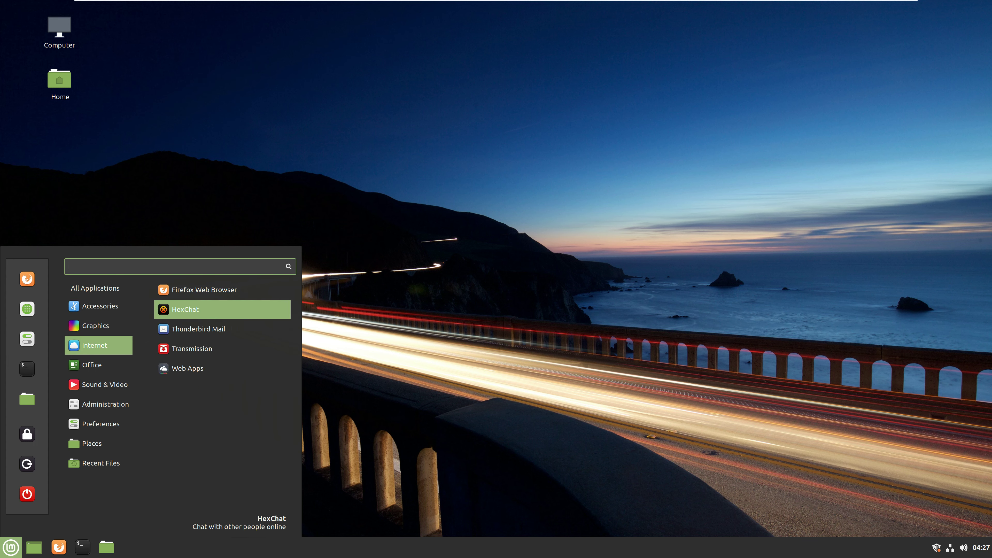
# Browse the applications in the Office category down to LibreOffice Impress, and those in the Sound & Video category
pyautogui.press('Left')
pyautogui.press('Down')
pyautogui.press('Right')
pyautogui.press('Down')
pyautogui.press('Down')
pyautogui.press('Down')
pyautogui.press('Down')
pyautogui.press('Down')
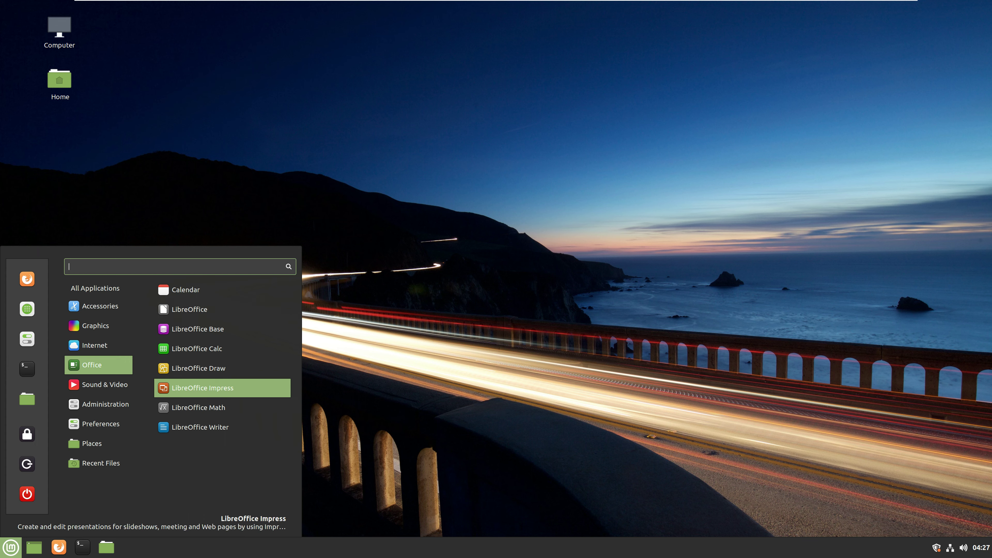
pyautogui.press('Left')
pyautogui.press('Down')
pyautogui.press('Right')
pyautogui.press('Left')
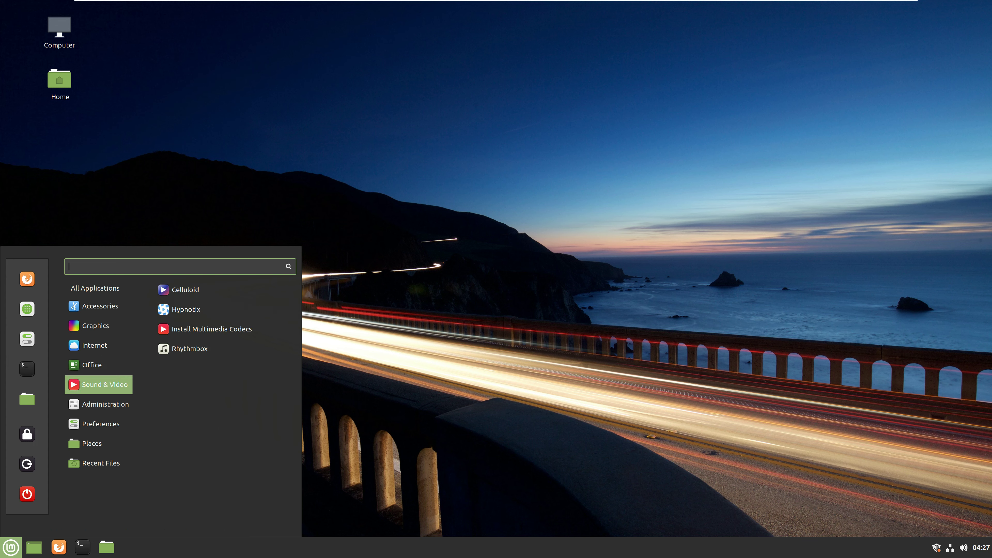
# Browse the applications in the Administration category down to System Monitor
pyautogui.press('Down')
pyautogui.press('Right')
pyautogui.press('Down')
pyautogui.press('Down')
pyautogui.press('Down')
pyautogui.press('Down')
pyautogui.press('Down')
pyautogui.press('Down')
pyautogui.press('Down')
pyautogui.press('Down')
pyautogui.press('Down')
pyautogui.press('Down')
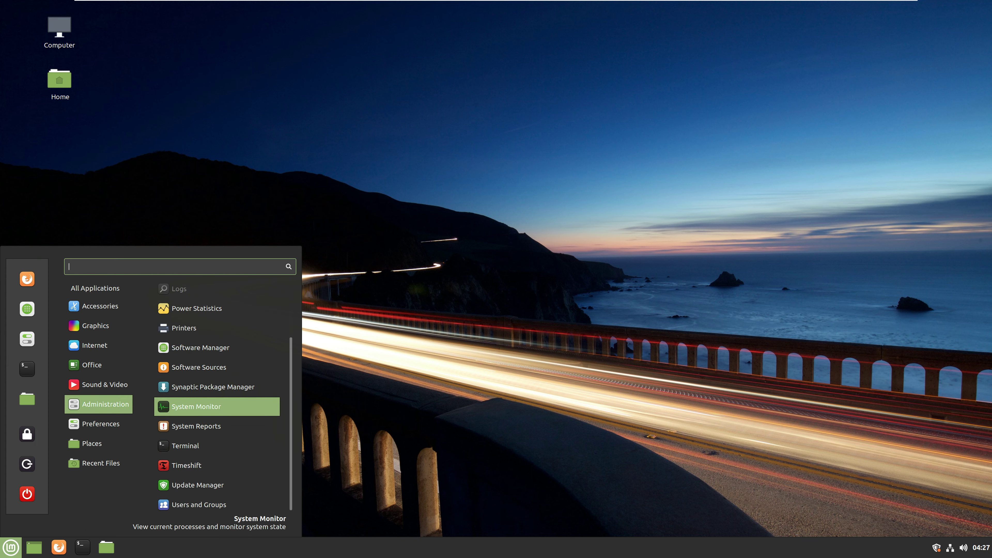
# Look through the Preferences category down past the Screensaver entry
pyautogui.press('Left')
pyautogui.press('Down')
pyautogui.scroll(-10, 217, 397)
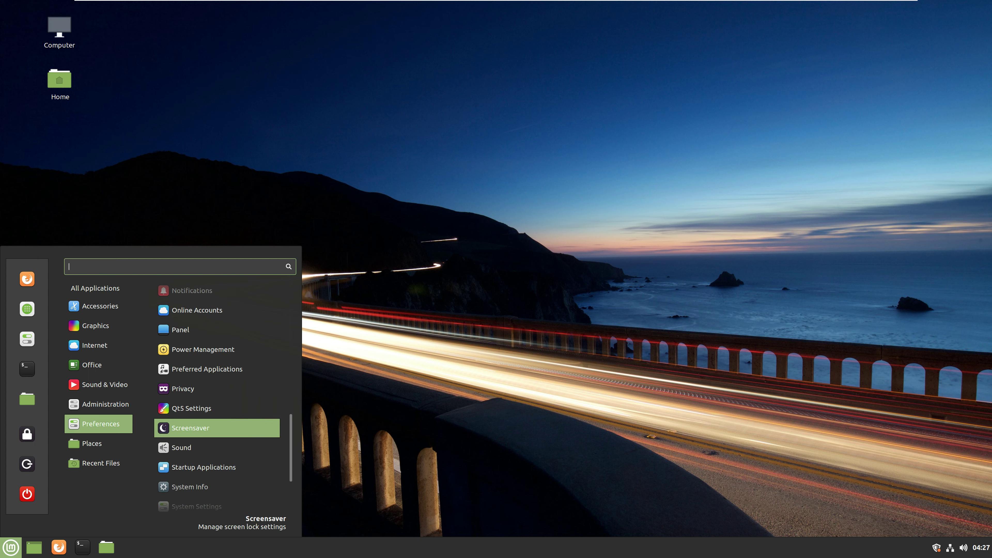
pyautogui.press('Down')
pyautogui.press('Left')
# Look through the Places and Recent Files categories, and close the application menu
pyautogui.press('Down')
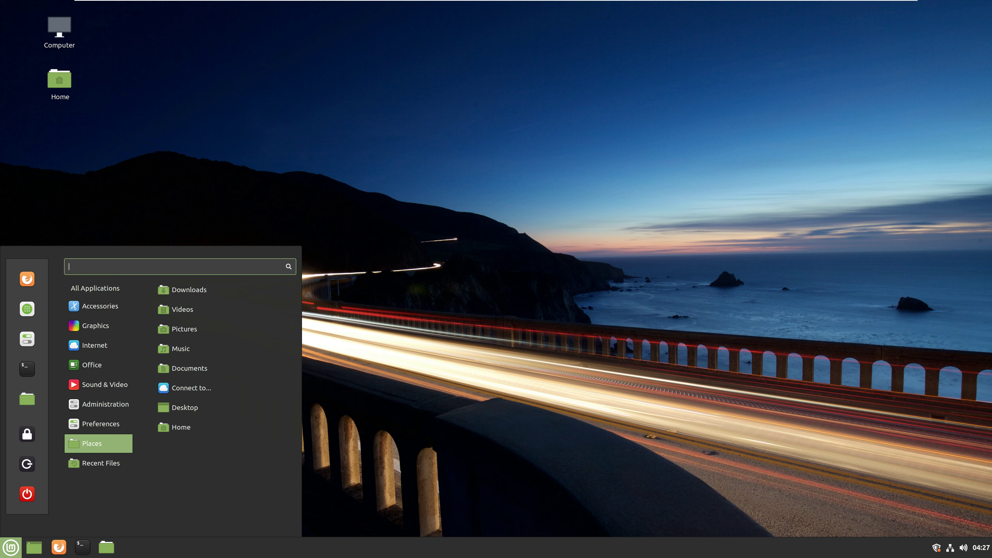
pyautogui.press('Right')
pyautogui.press('Down')
pyautogui.press('Down')
pyautogui.press('Down')
pyautogui.press('Left')
pyautogui.press('Down')
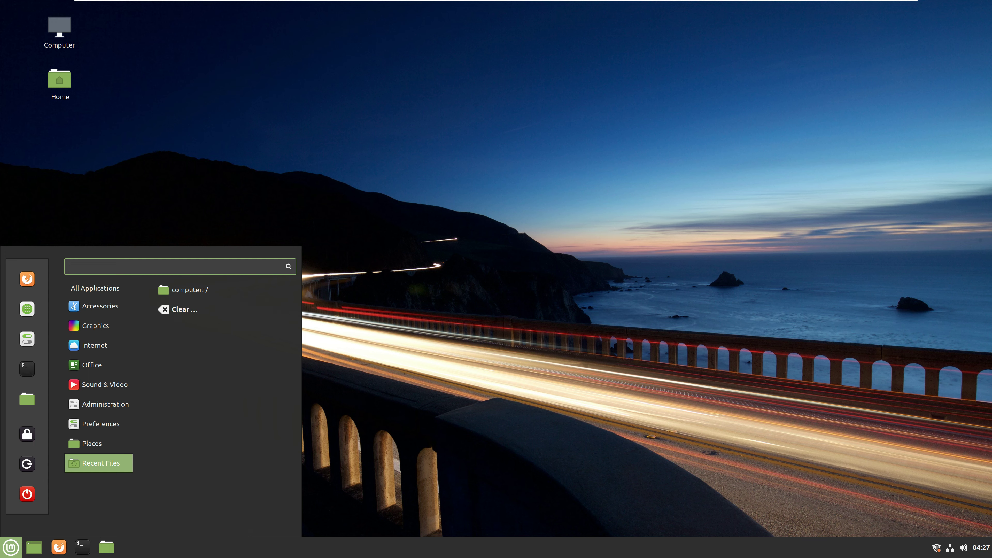
pyautogui.press('Up')
pyautogui.press('Up')
pyautogui.press('Escape')
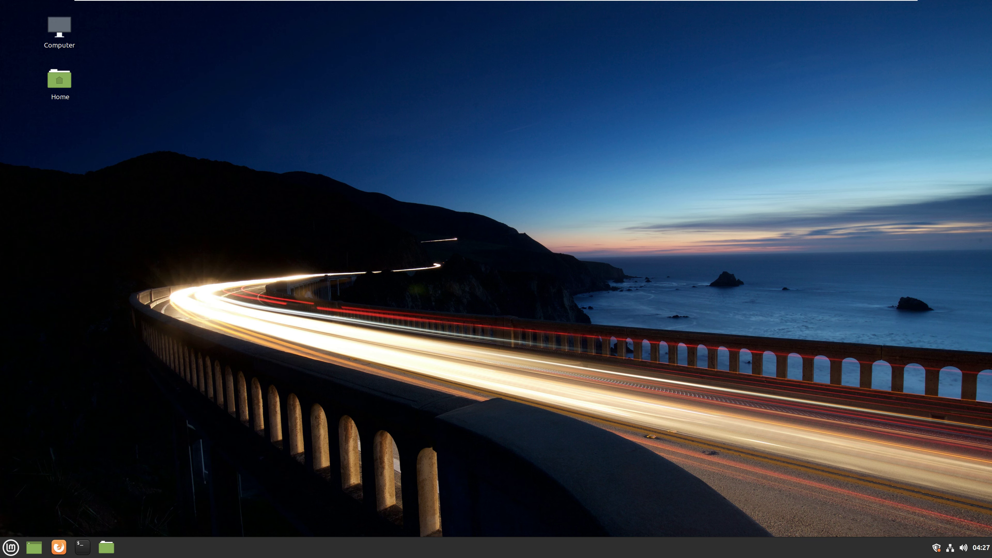
# Open the Home folder from the desktop, view its folders at the largest icon size, and close the window
pyautogui.rightClick(61, 82)
pyautogui.press('Down')
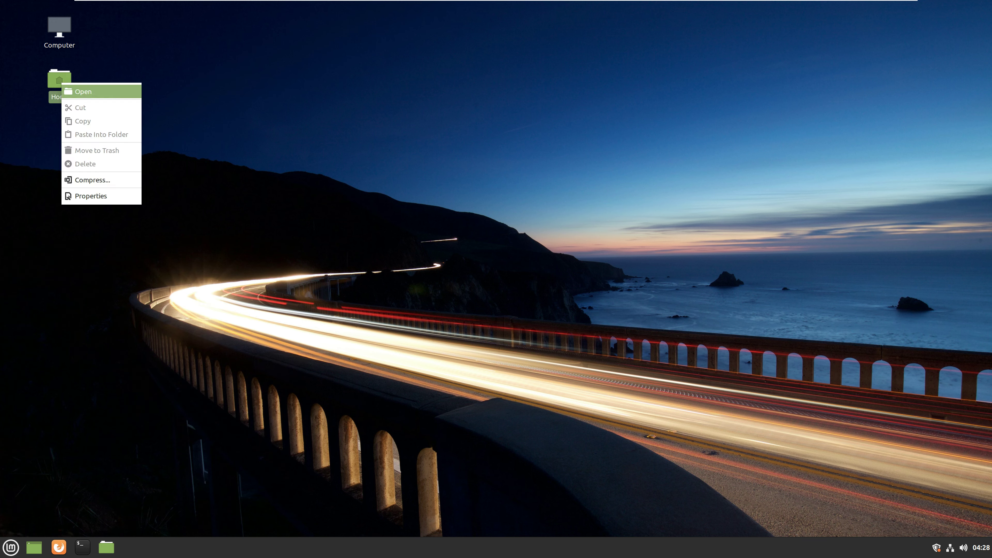
pyautogui.press('Return')
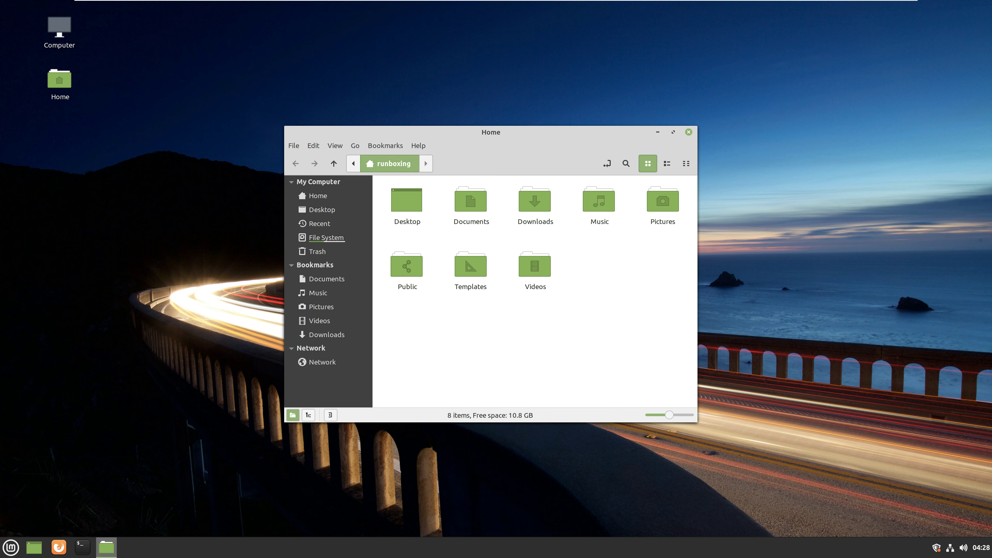
pyautogui.moveTo(669, 415); pyautogui.dragTo(691, 415)
pyautogui.scroll(-10, 535, 291)
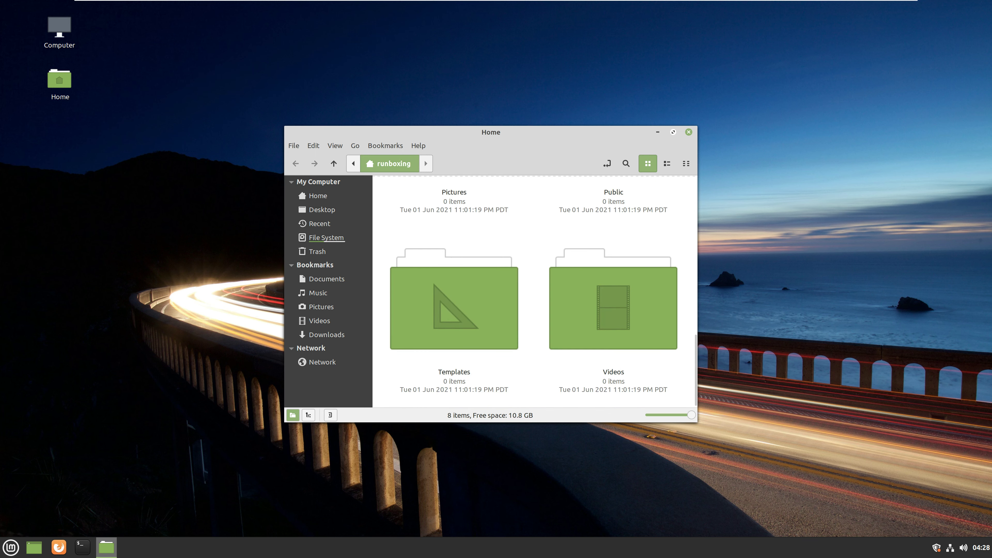
pyautogui.click(688, 131)
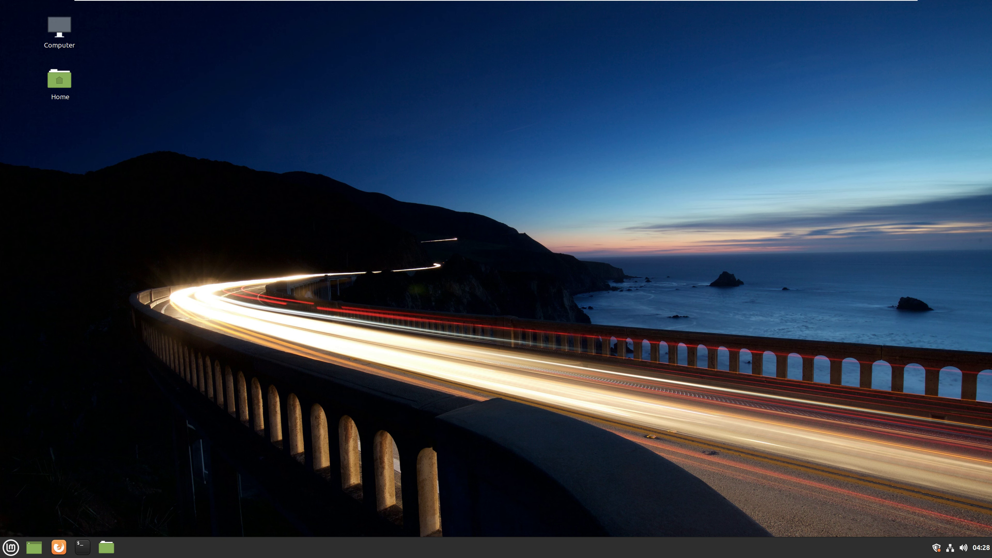
# Search the application menu for "sys", view the system details in System Info, and close it
pyautogui.press('super')
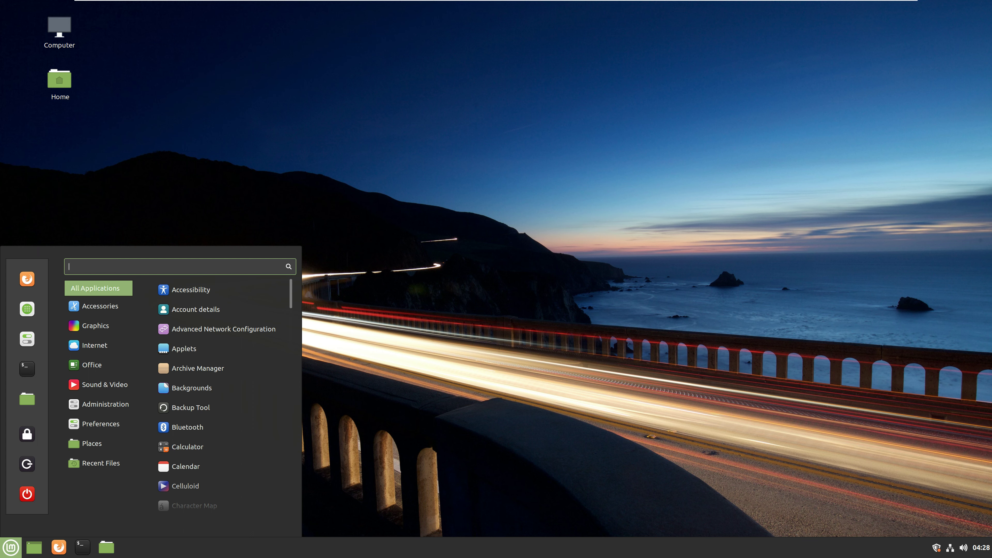
pyautogui.write('sstem')
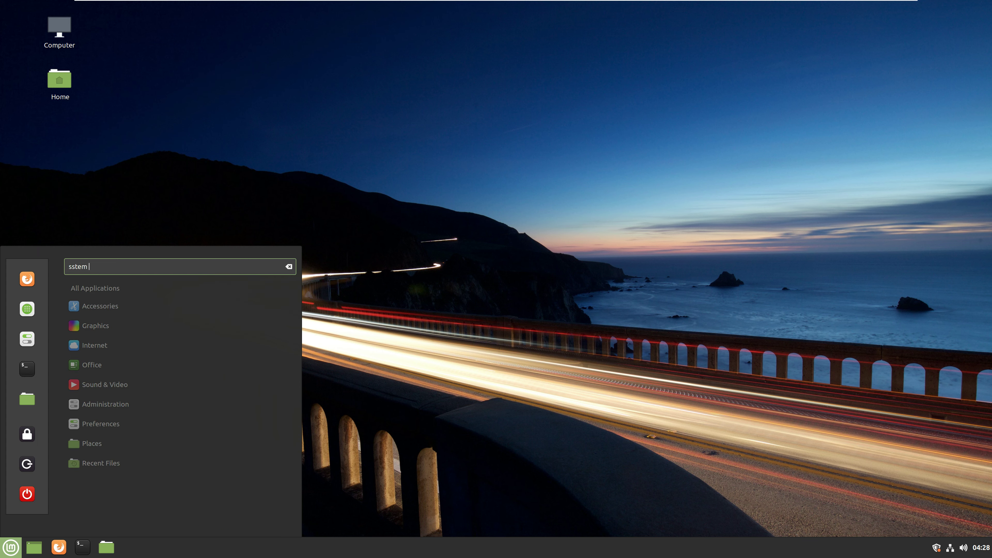
pyautogui.press('BackSpace')
pyautogui.press('BackSpace')
pyautogui.press('BackSpace')
pyautogui.press('BackSpace')
pyautogui.press('BackSpace')
pyautogui.write('sys')
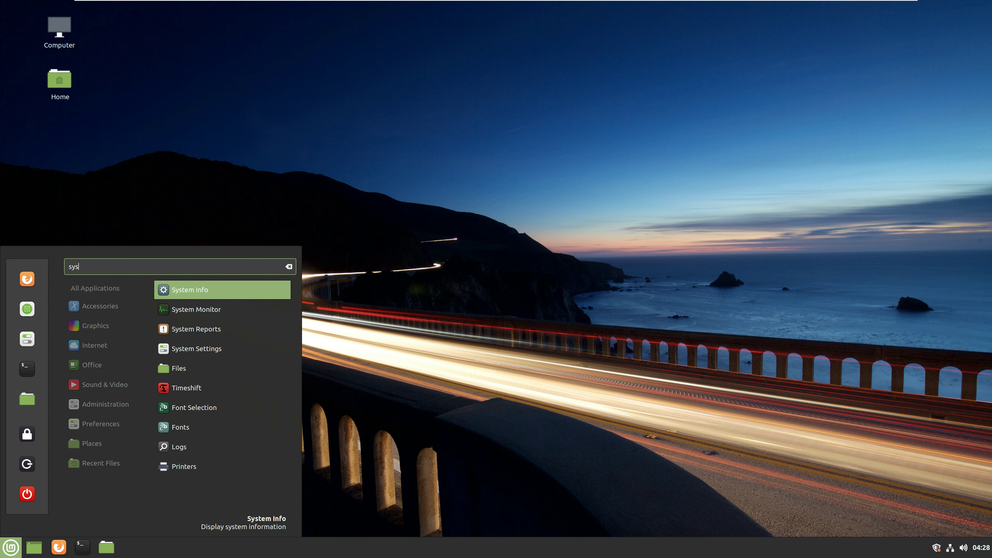
pyautogui.press('Return')
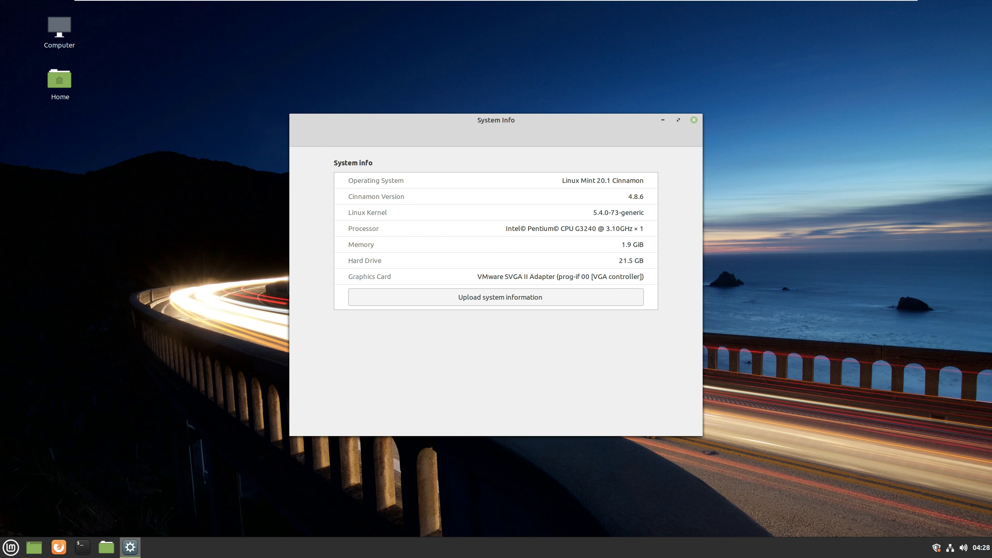
pyautogui.click(693, 120)
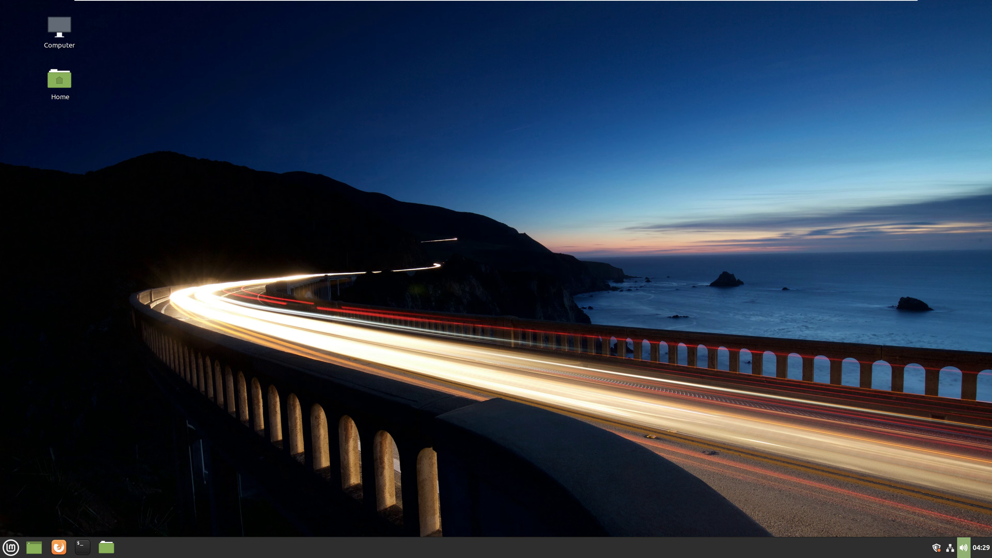
# Check the sound control and the clock's calendar, and bring up the application menu again
pyautogui.click(963, 547)
pyautogui.click(981, 547)
pyautogui.click(981, 548)
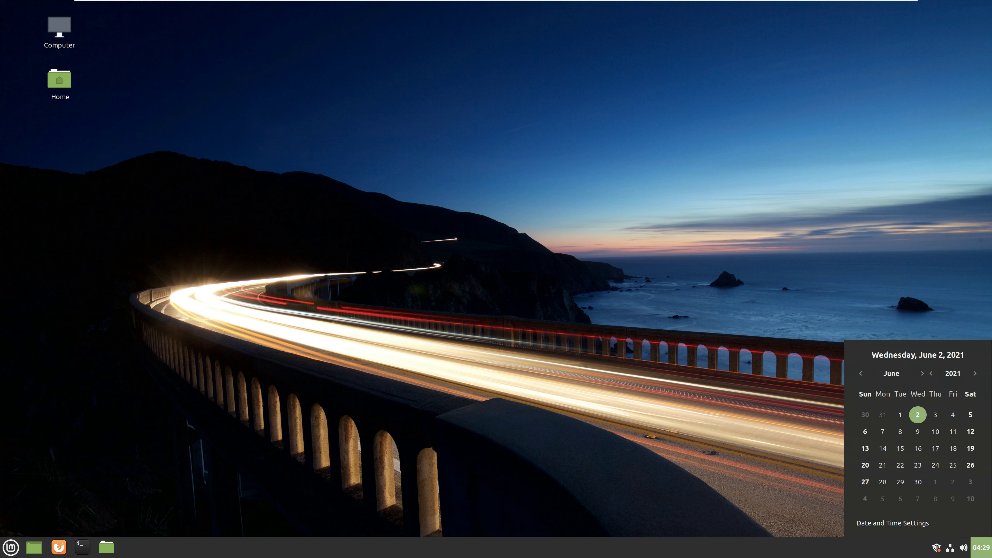
pyautogui.press('super')
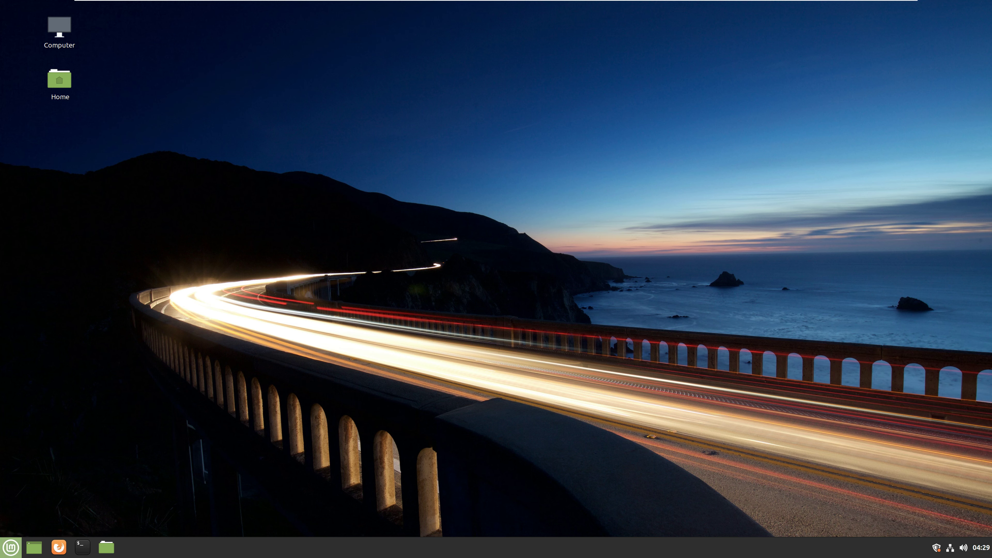